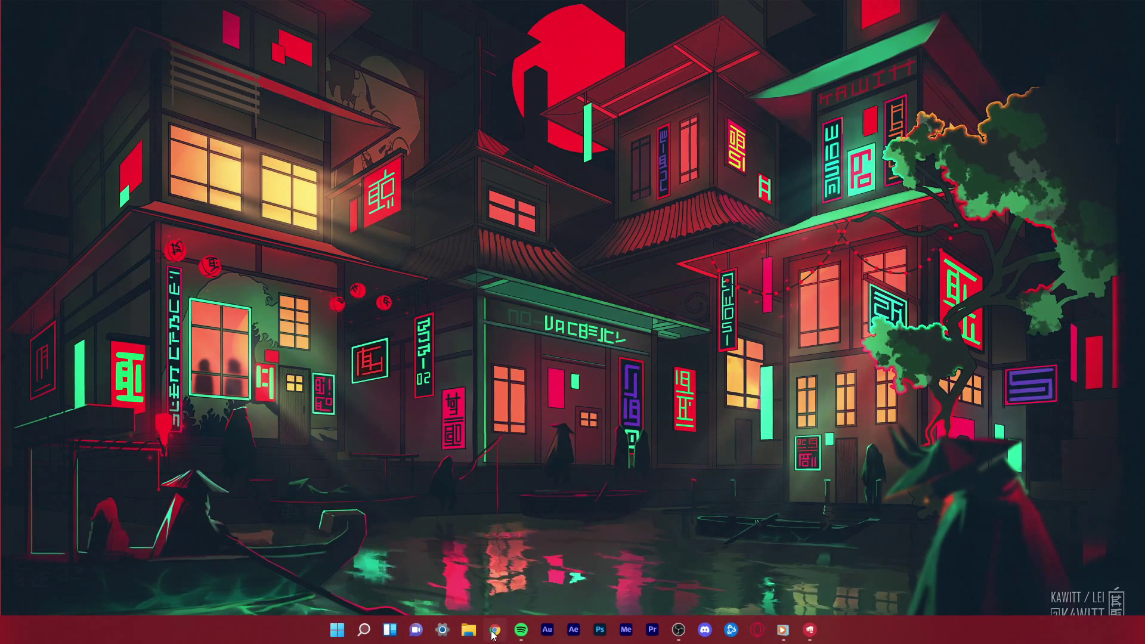
Open the Riot Games service status page in Chrome and select the VALORANT card
click(494, 630)
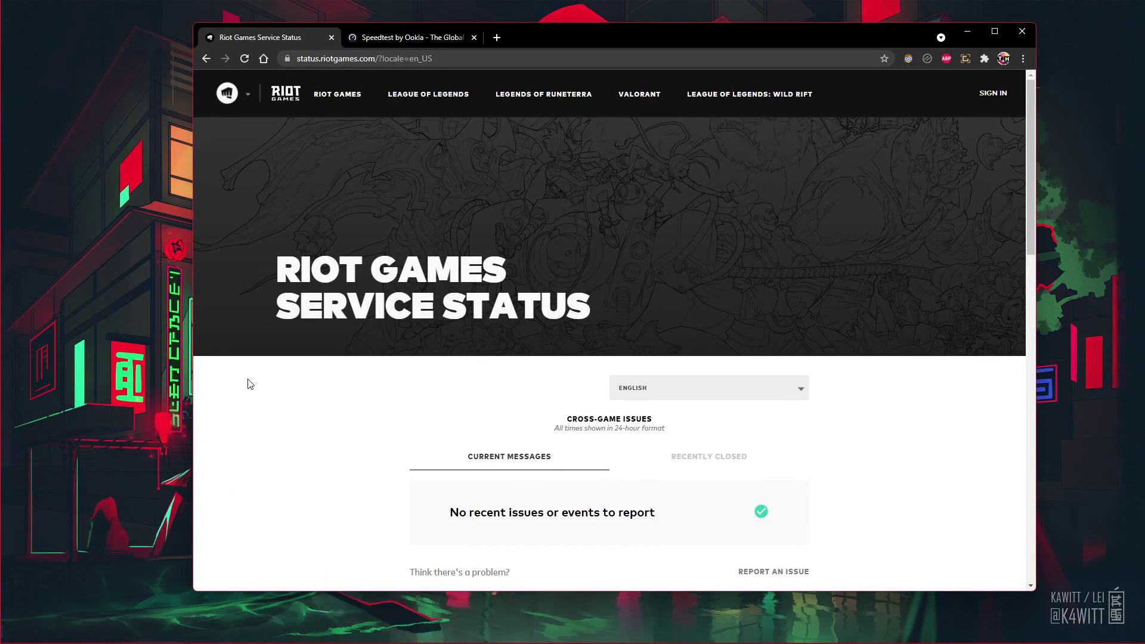
middle_click(266, 377)
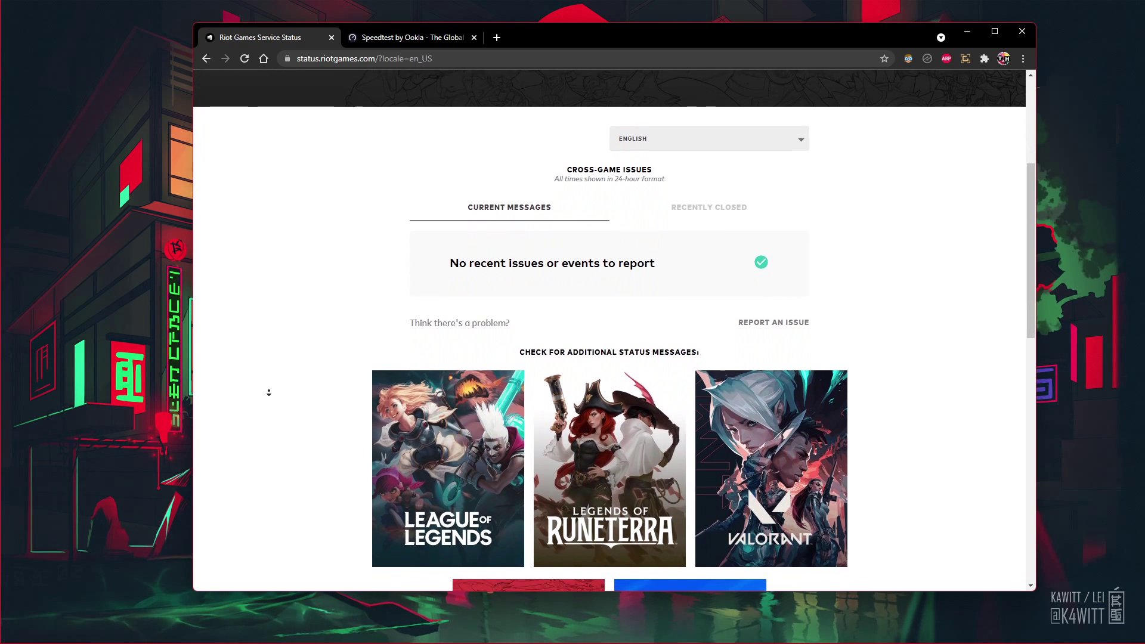
click(370, 406)
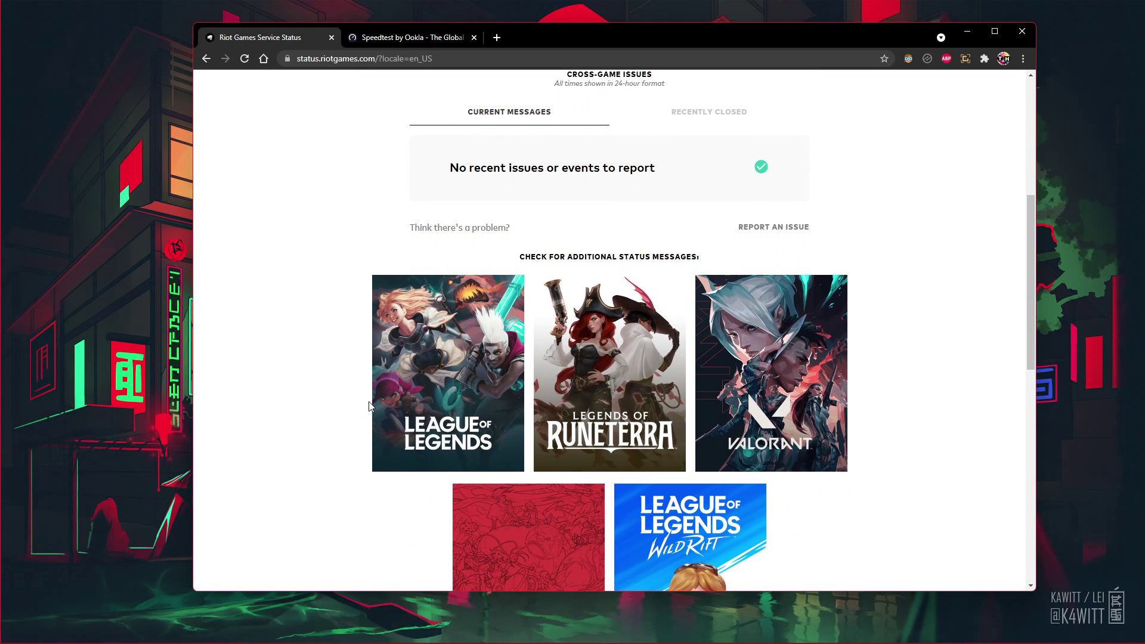
click(773, 396)
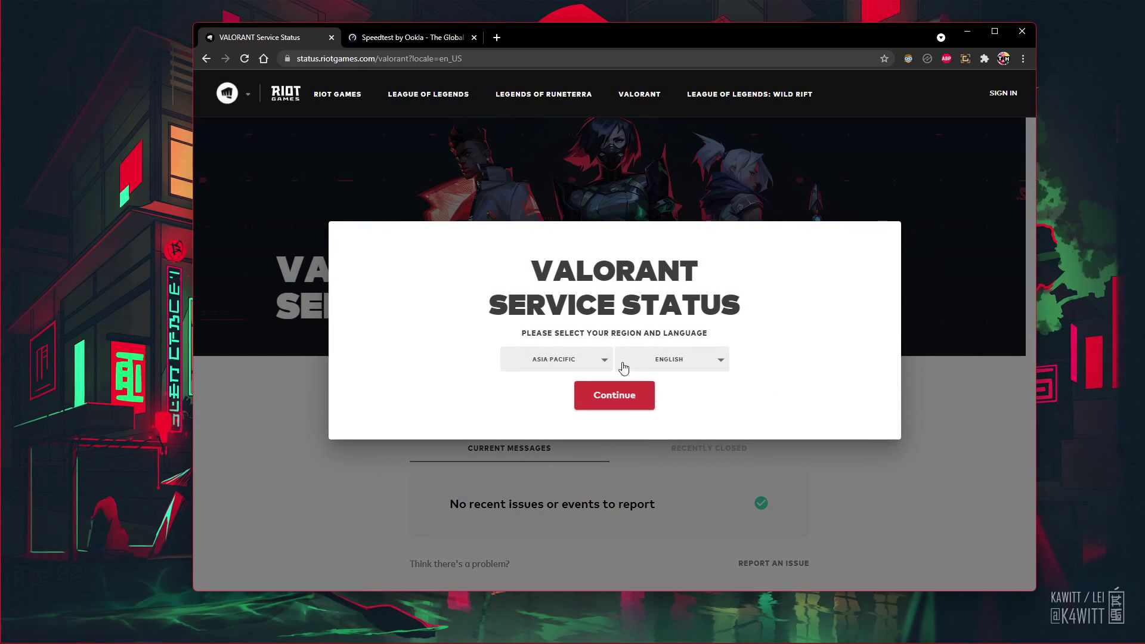
Set the region to Europe and confirm there are no current or recently closed issues
click(595, 360)
click(541, 392)
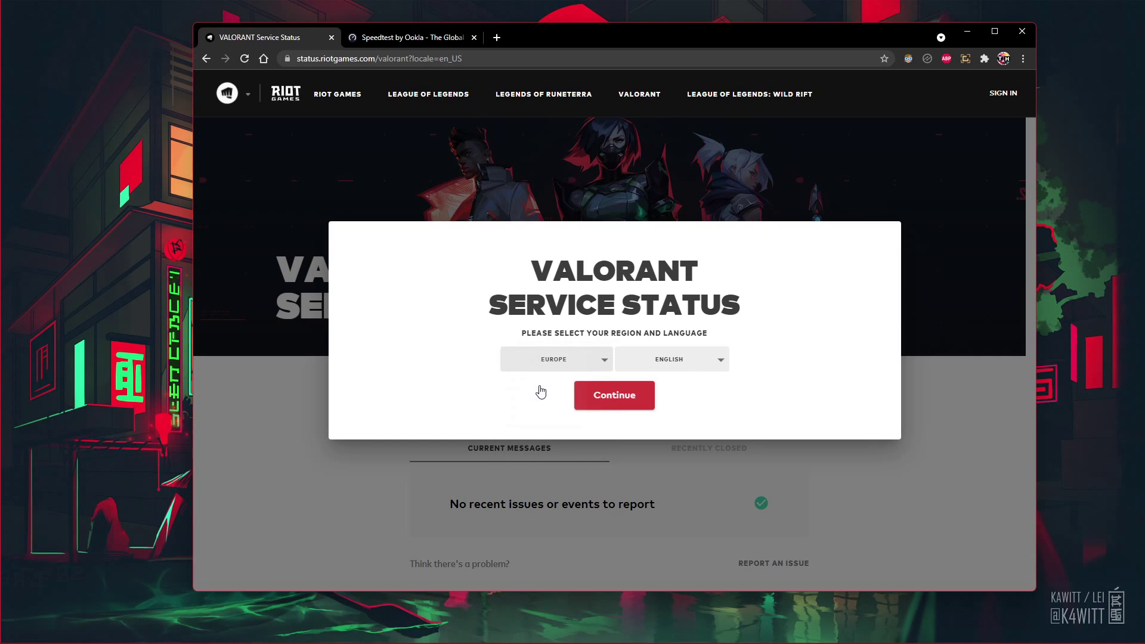
click(635, 391)
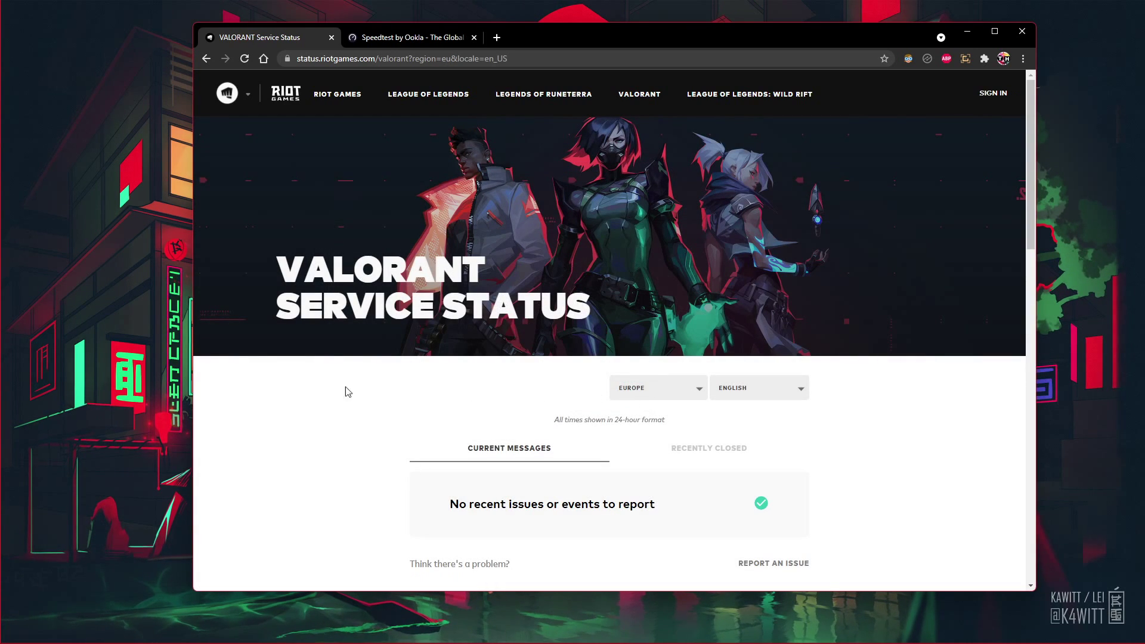
scroll(276, 397, down, 3)
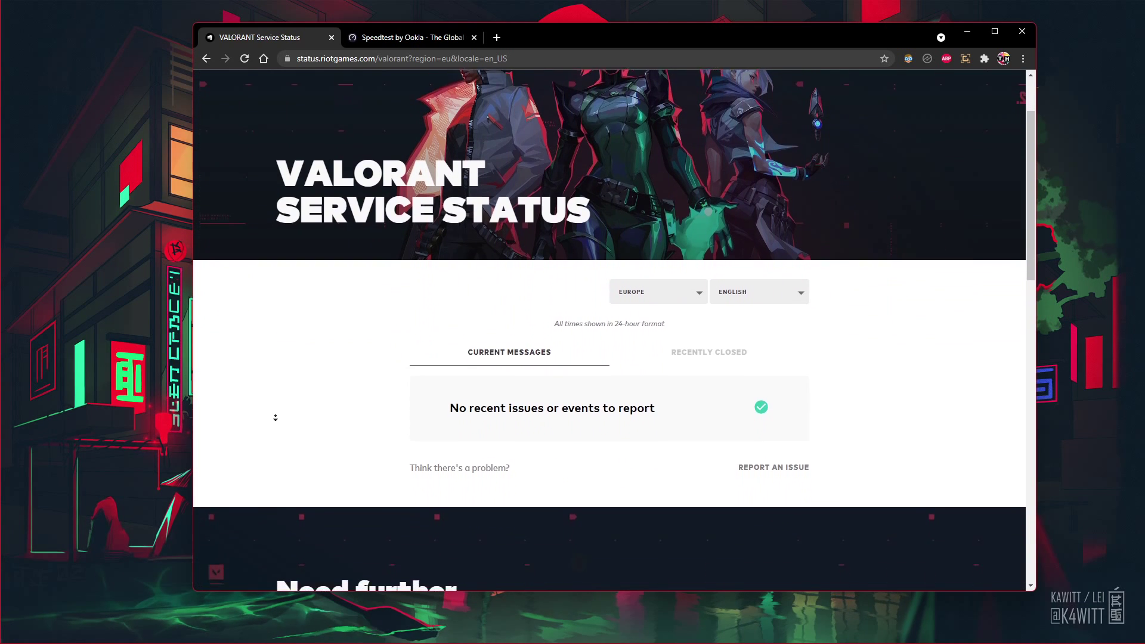
scroll(276, 418, down, 1)
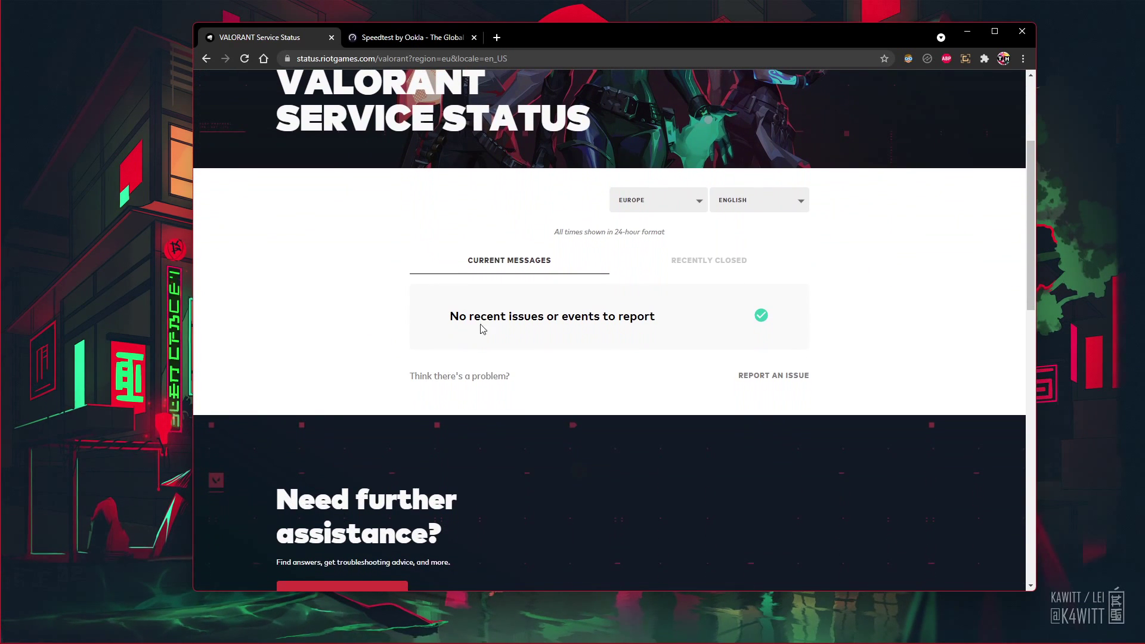
click(716, 268)
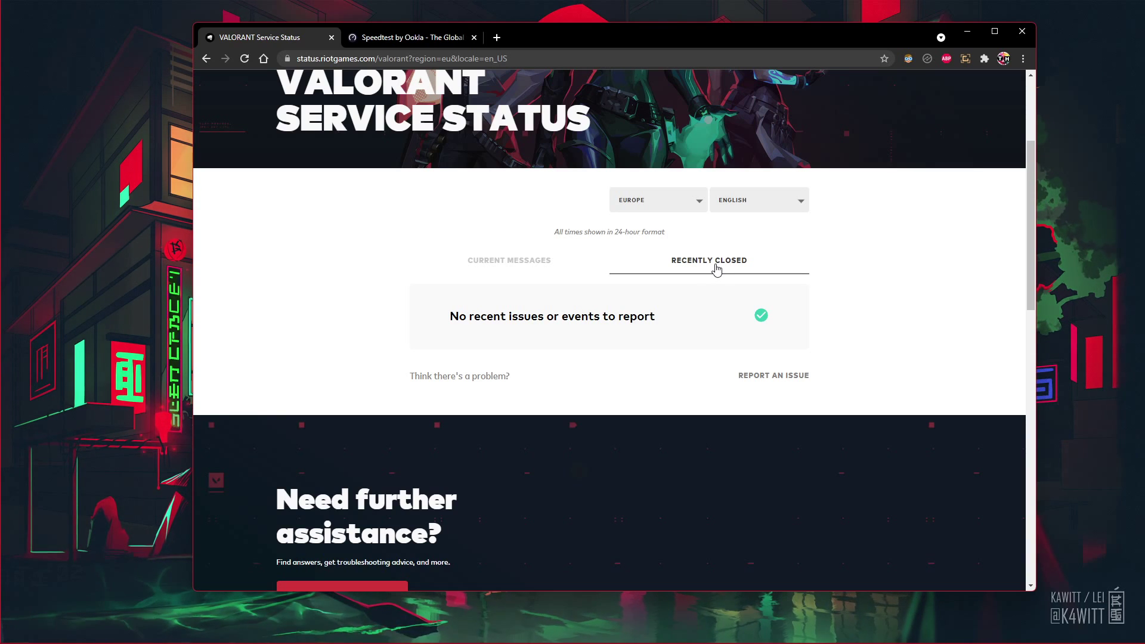
scroll(710, 258, up, 3)
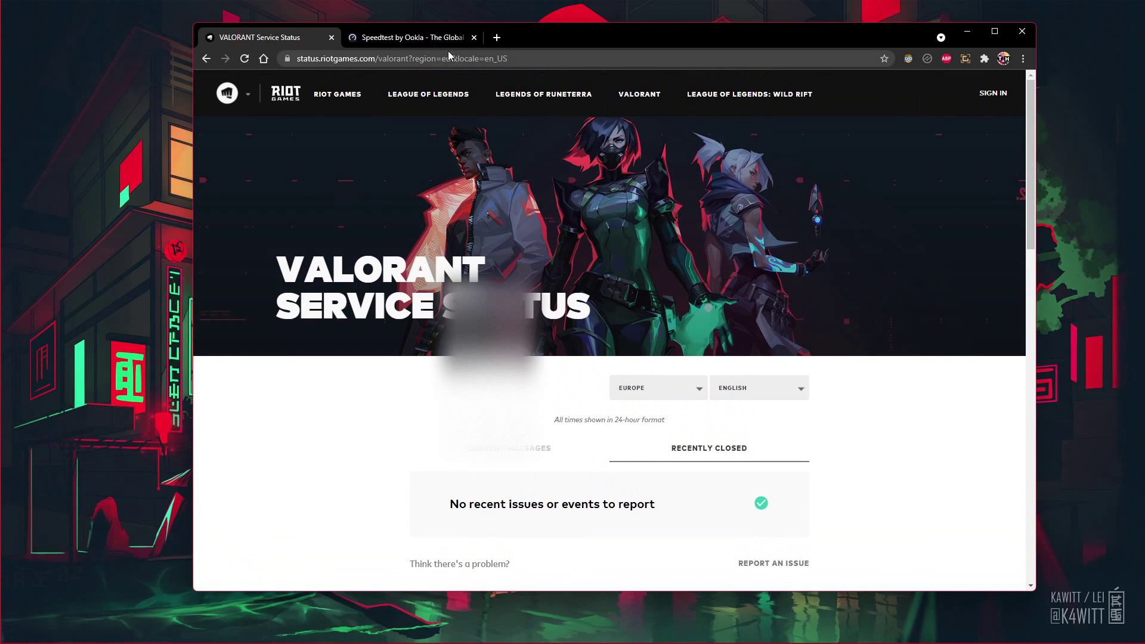
Run a Speedtest by Ookla test and check the 15 ms ping result
click(439, 38)
click(572, 235)
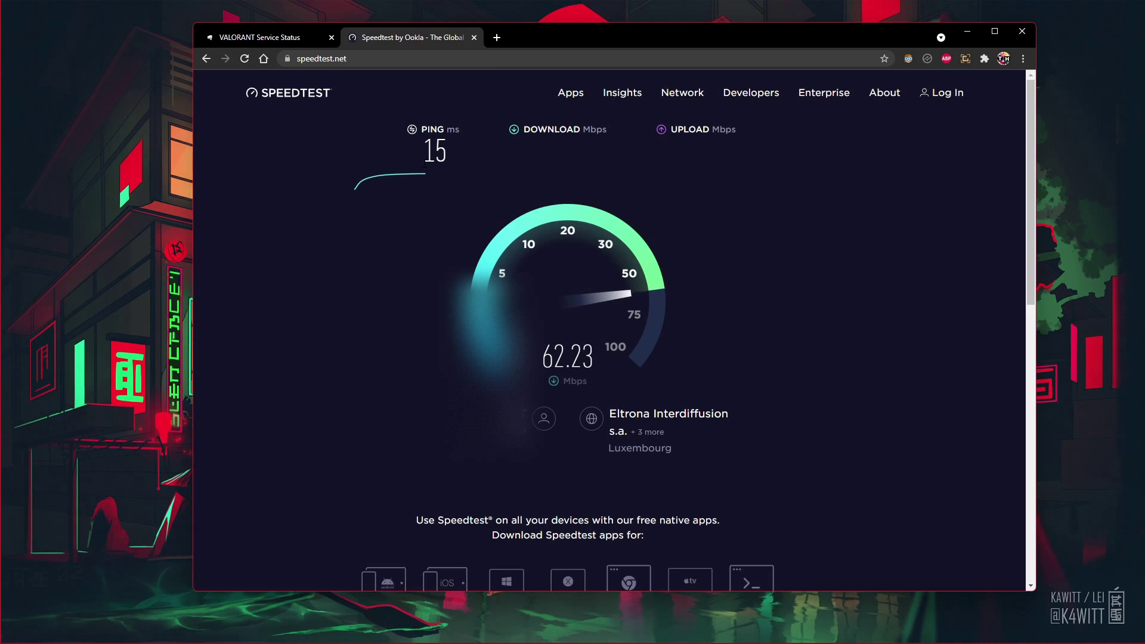
double_click(448, 153)
click(370, 256)
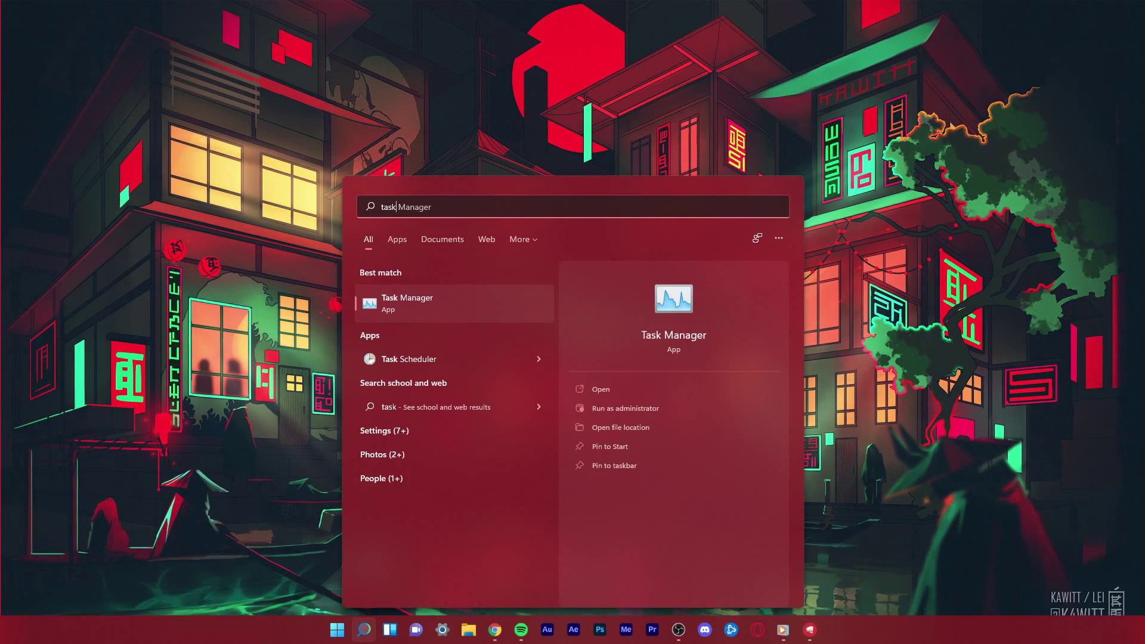
Launch Resource Monitor from Task Manager's Performance view, then close Task Manager
key(Return)
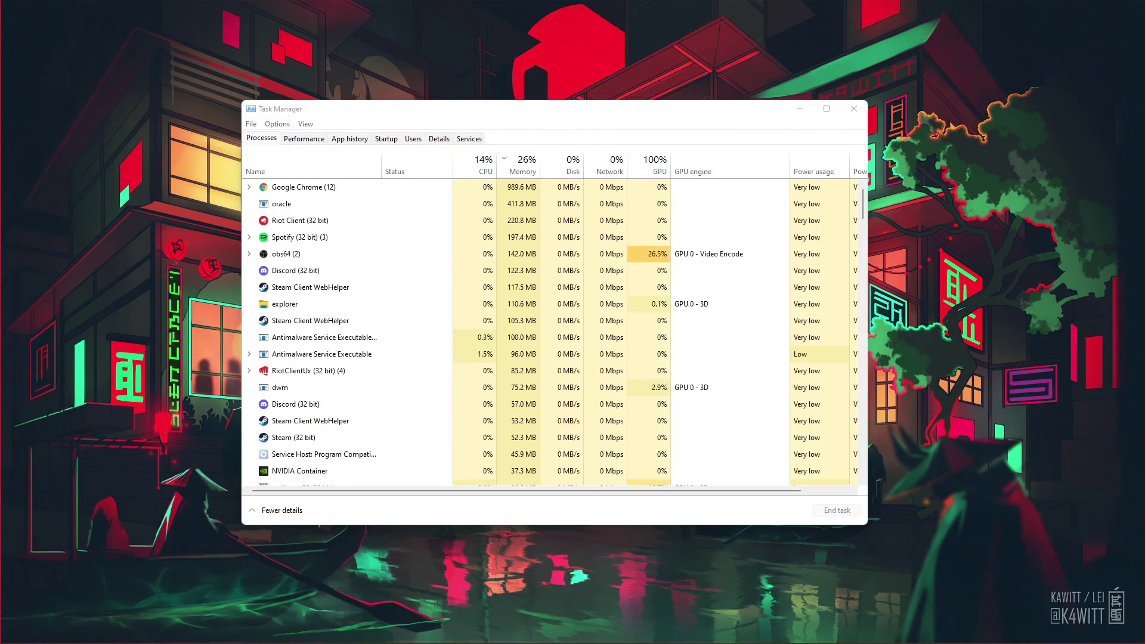
click(374, 123)
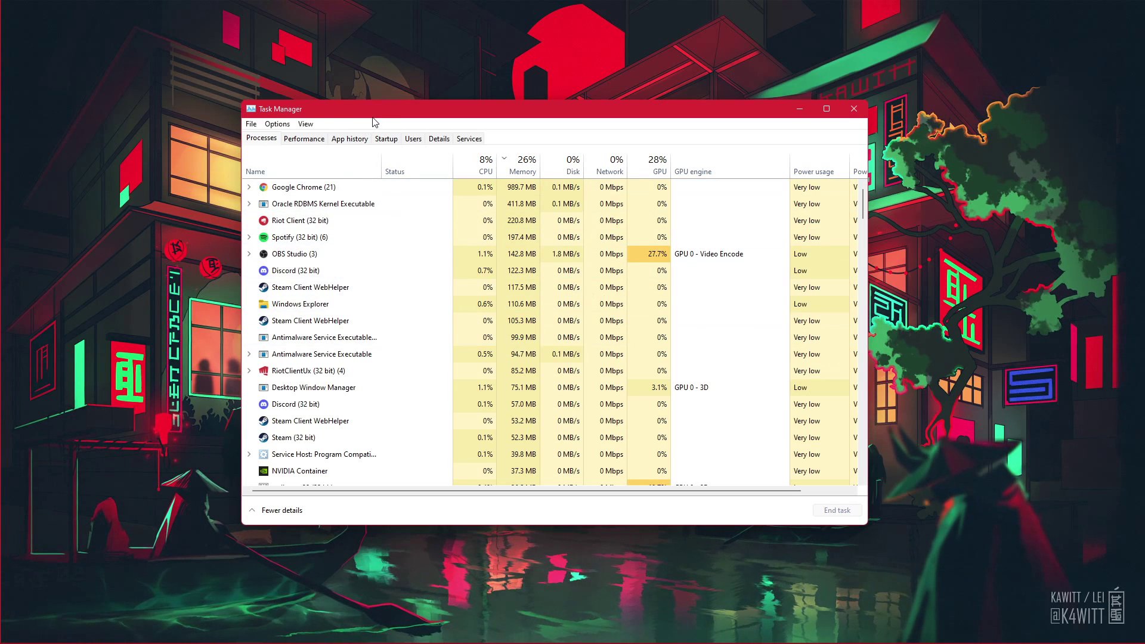
click(303, 138)
click(365, 511)
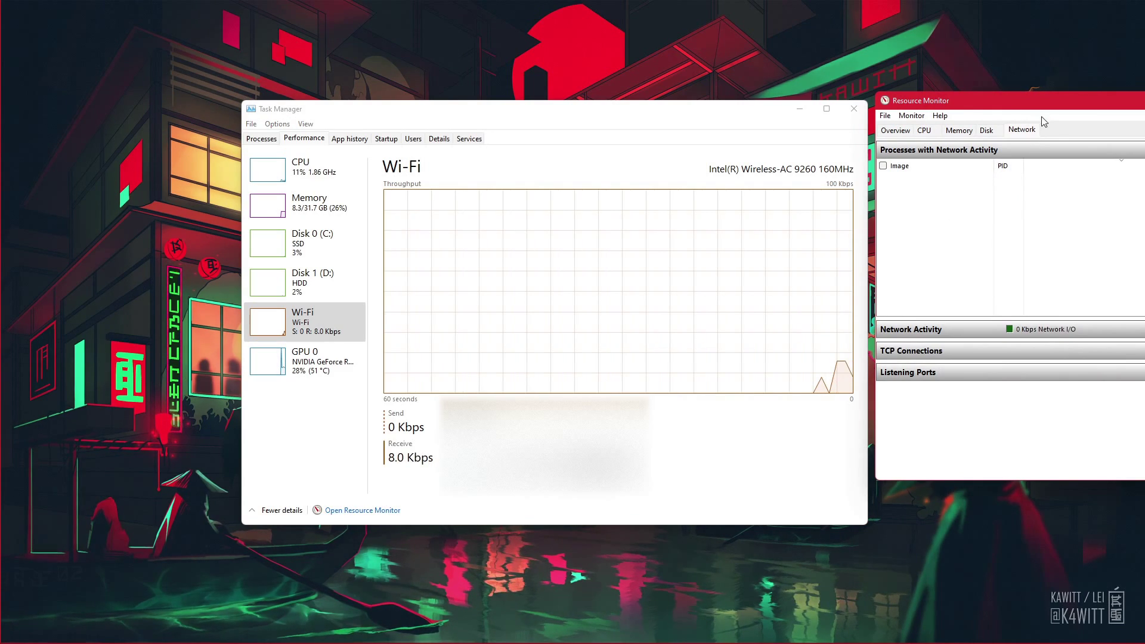
drag(1053, 101, 455, 143)
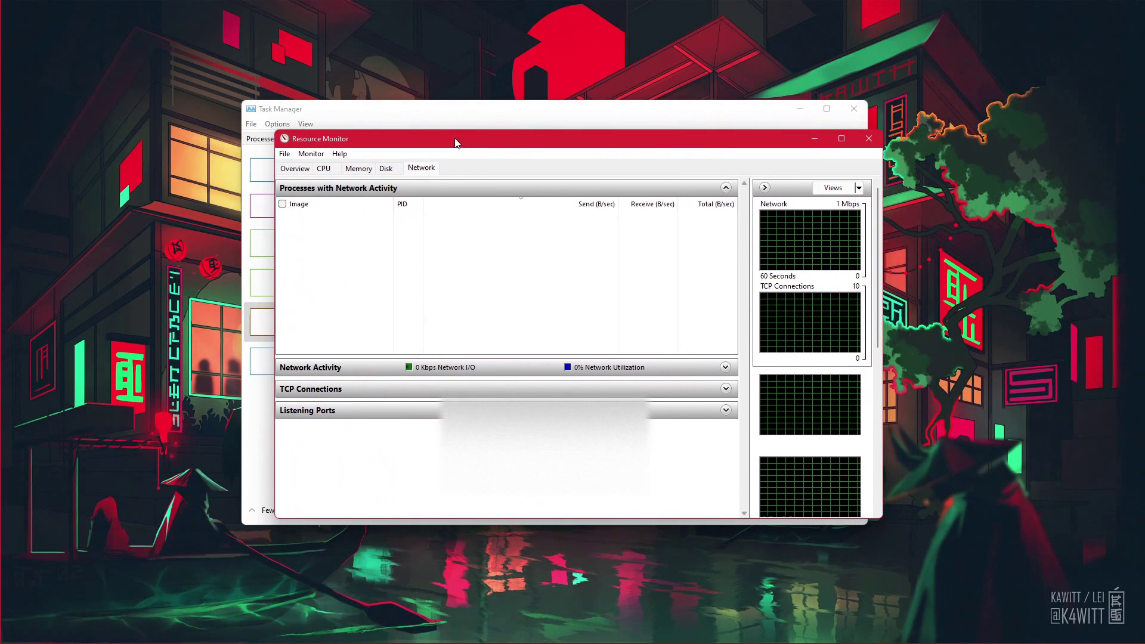
click(855, 108)
Inspect the chrome.exe and Discord.exe network processes without ending them
click(418, 188)
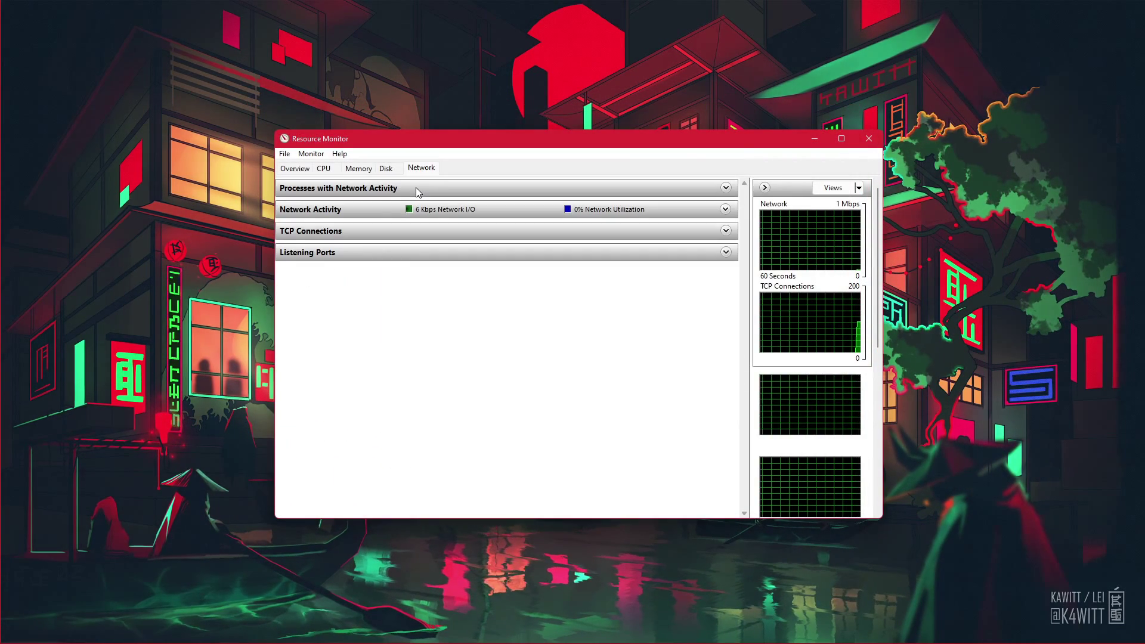
click(416, 187)
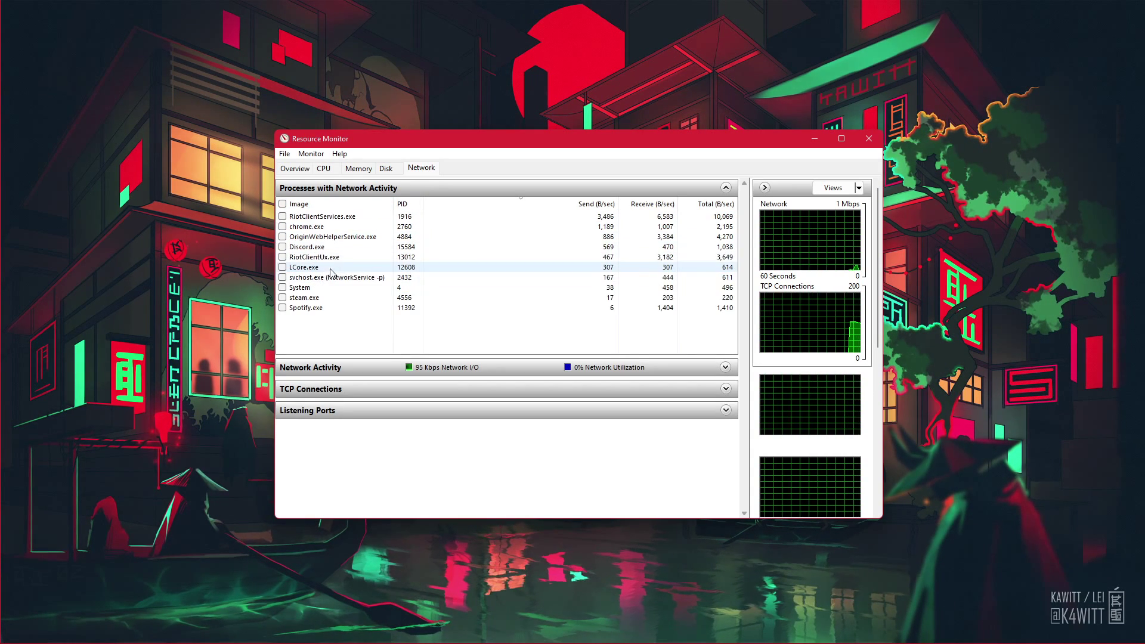
right_click(480, 233)
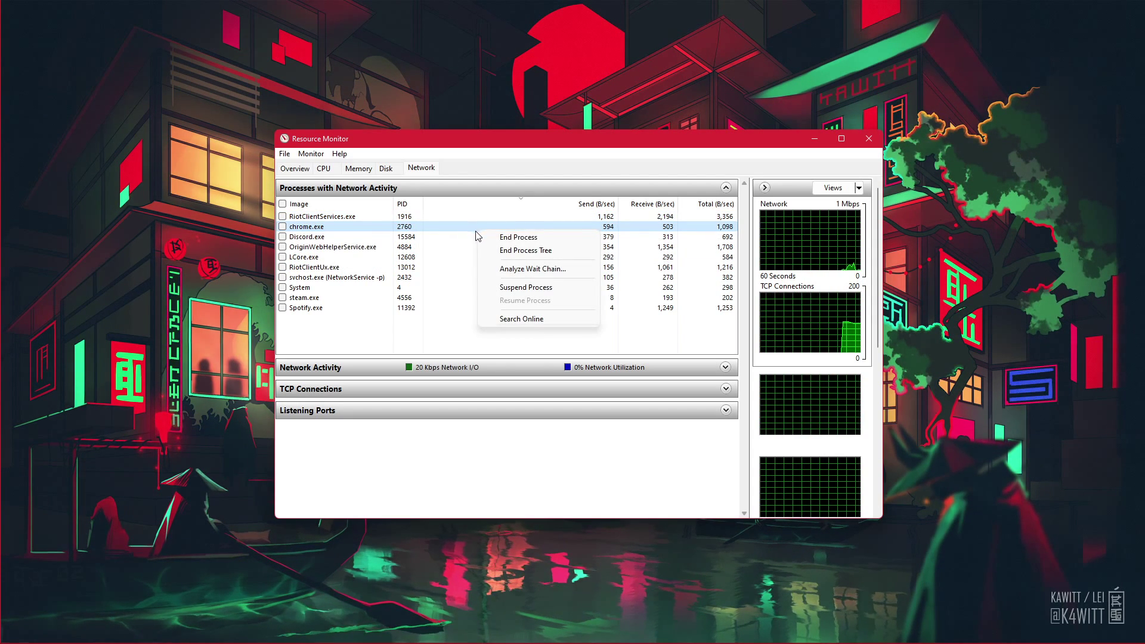
click(463, 234)
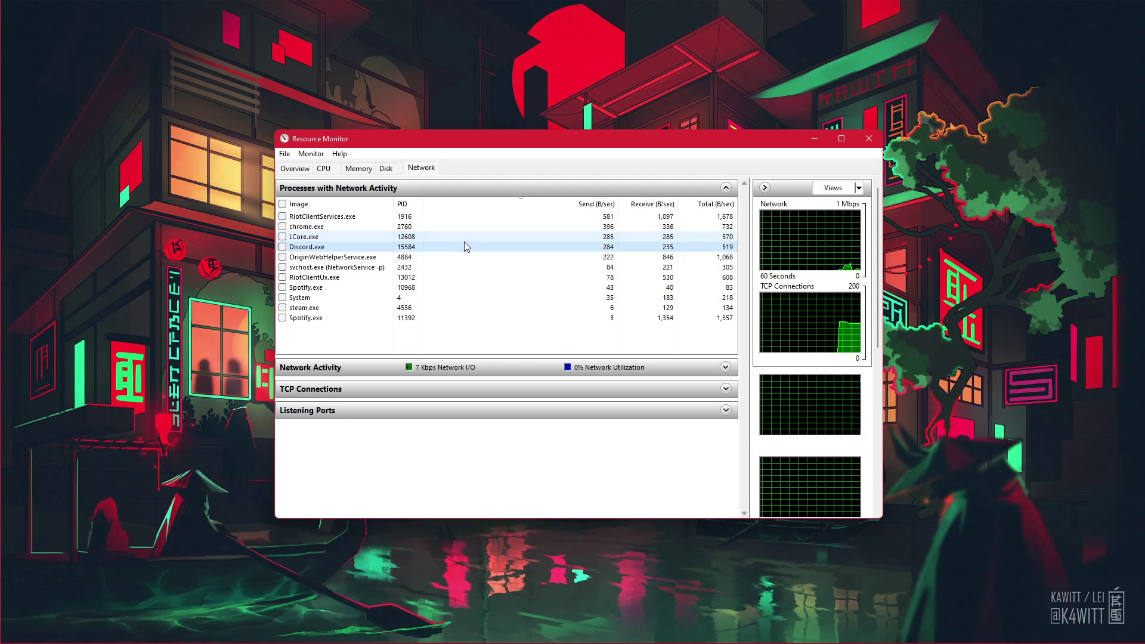
right_click(470, 242)
click(444, 268)
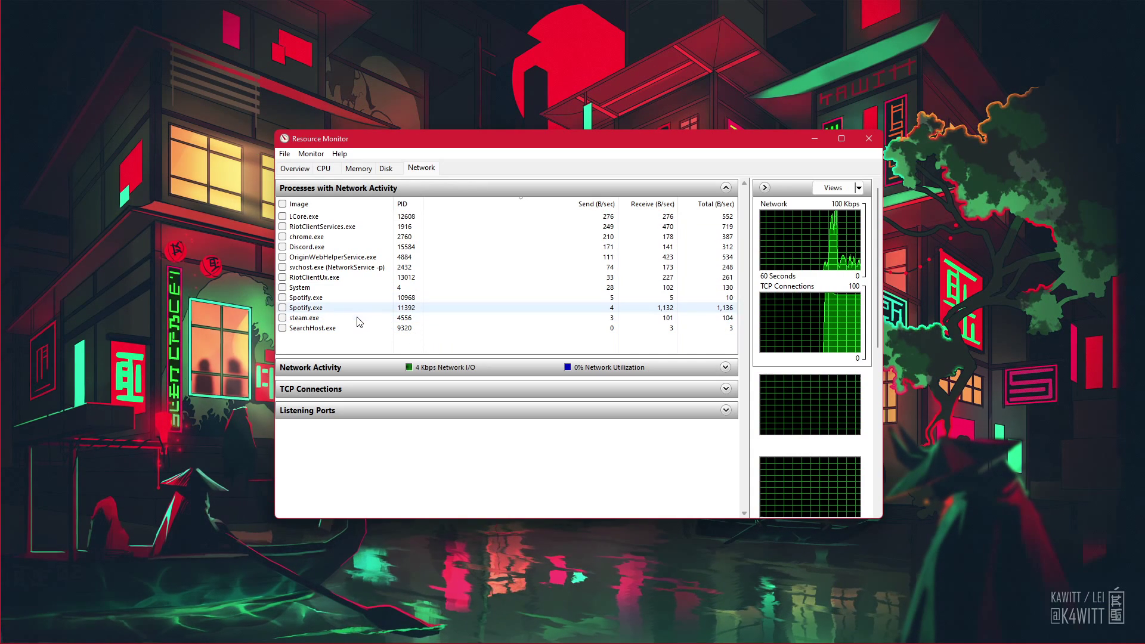
right_click(367, 247)
key(Escape)
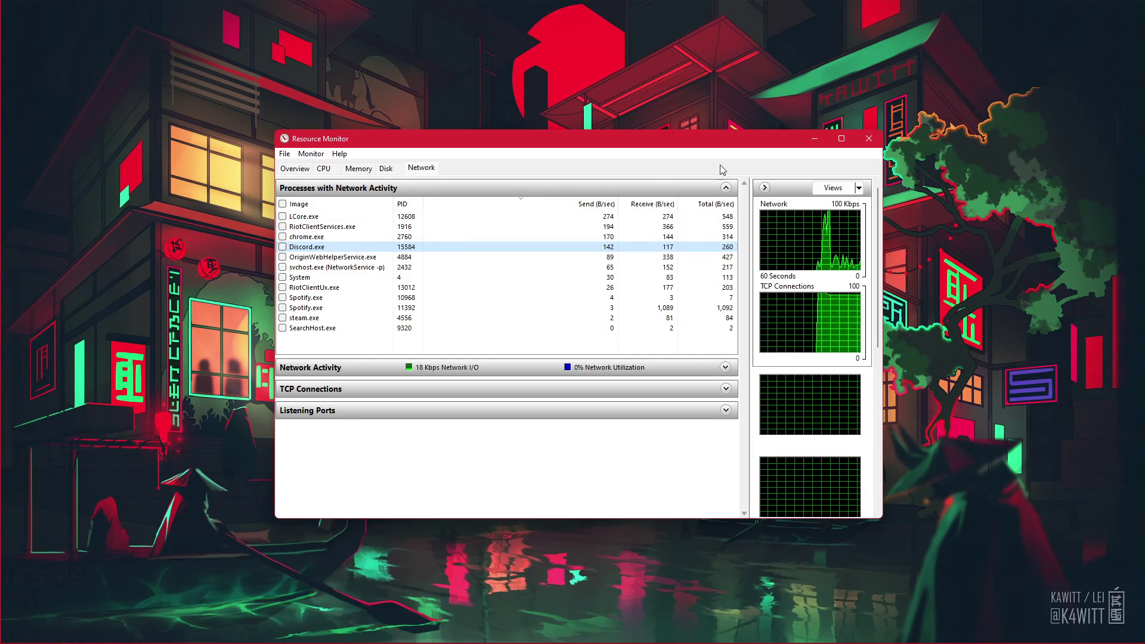
Close Resource Monitor and launch Command Prompt via a 'cmd' search
click(868, 142)
key(super)
text(cmd)
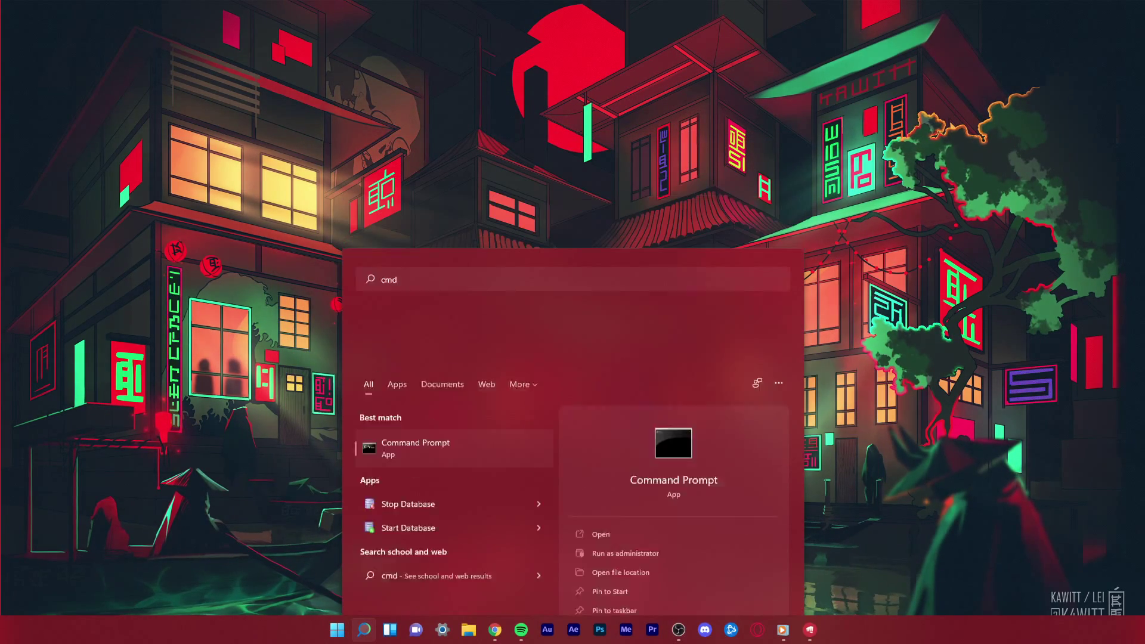
key(Return)
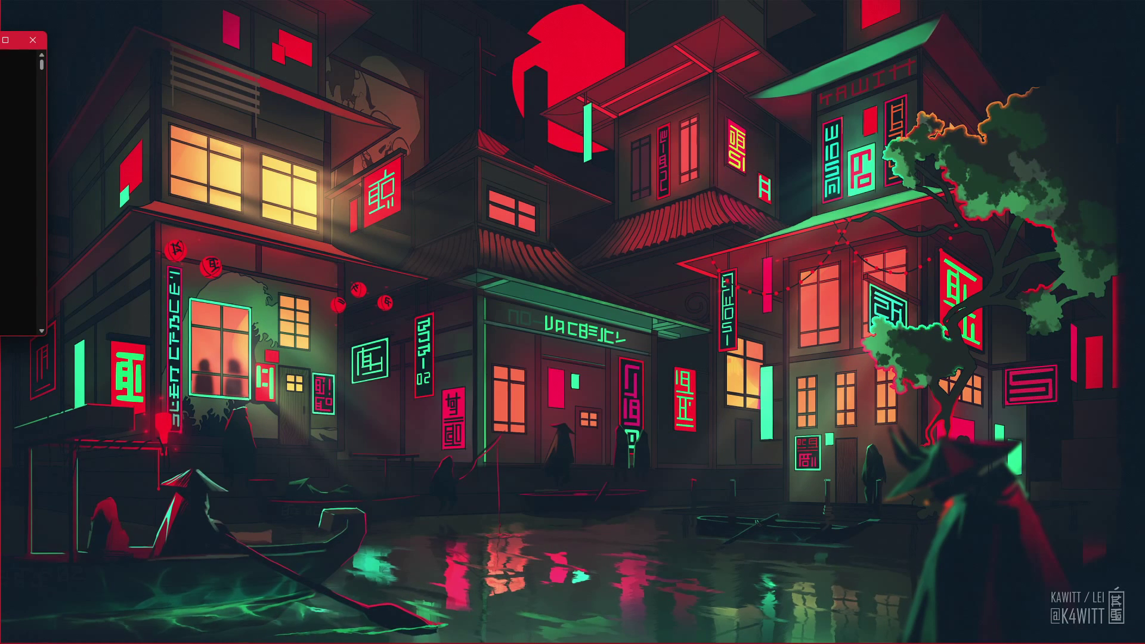
drag(554, 152, 521, 130)
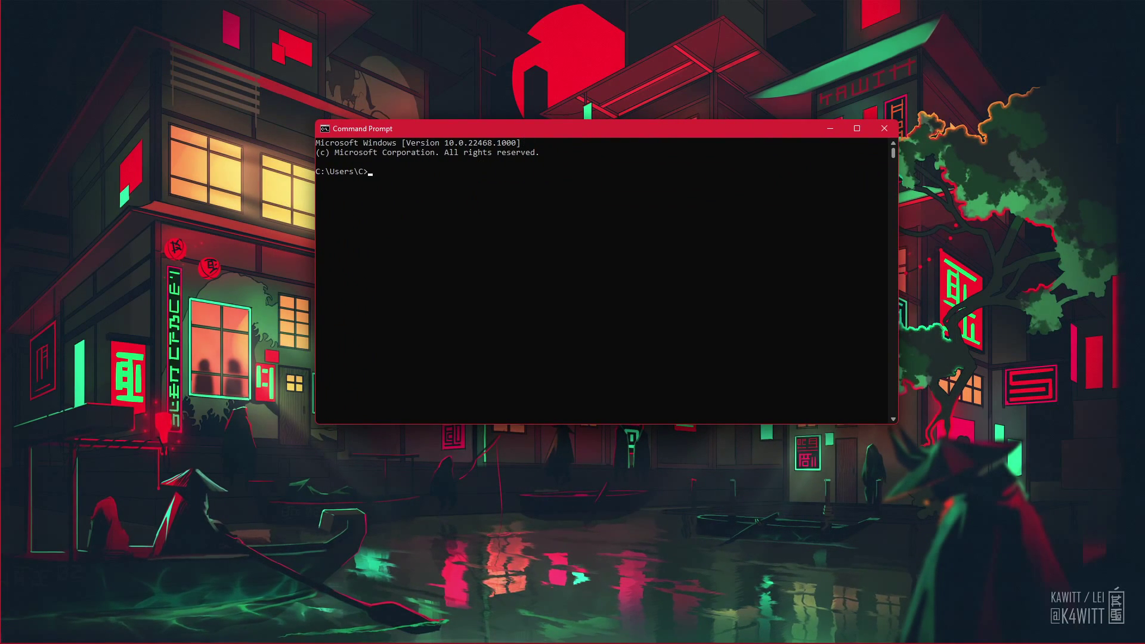
Ping google.com to confirm no loss, then run ipconfig /flushdns
text(ping google.com)
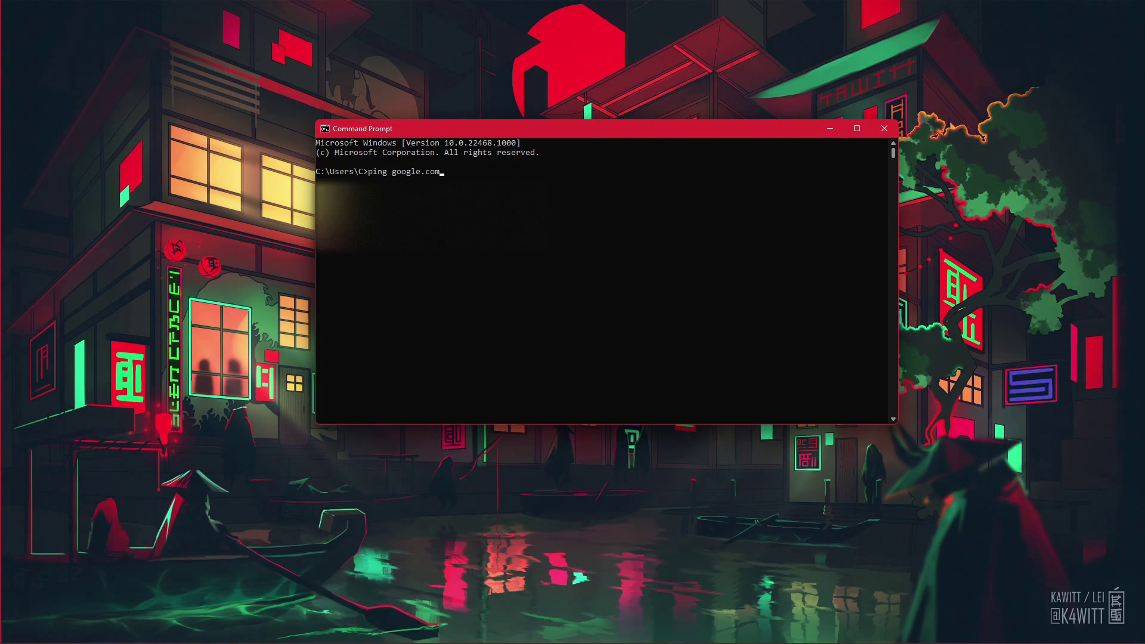
key(Return)
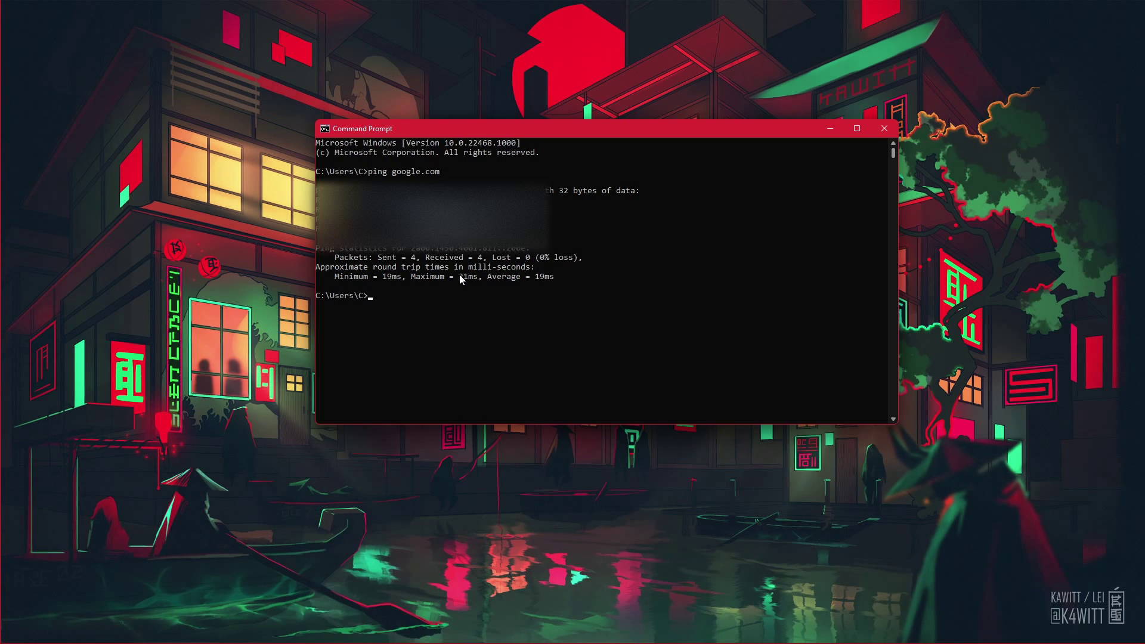
drag(488, 277, 549, 259)
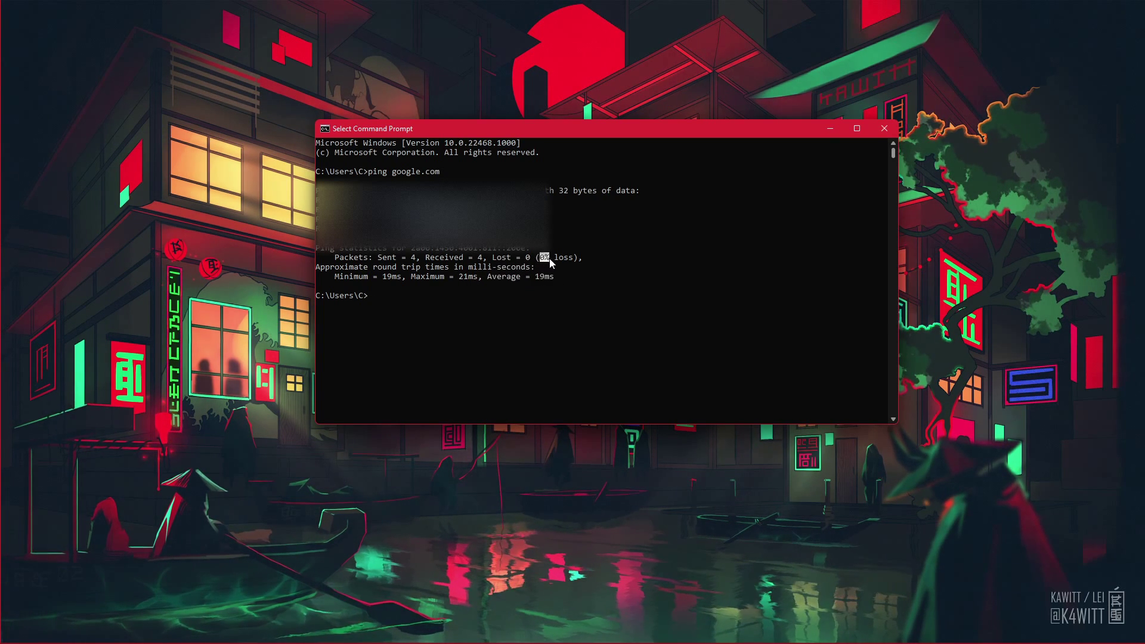
click(514, 295)
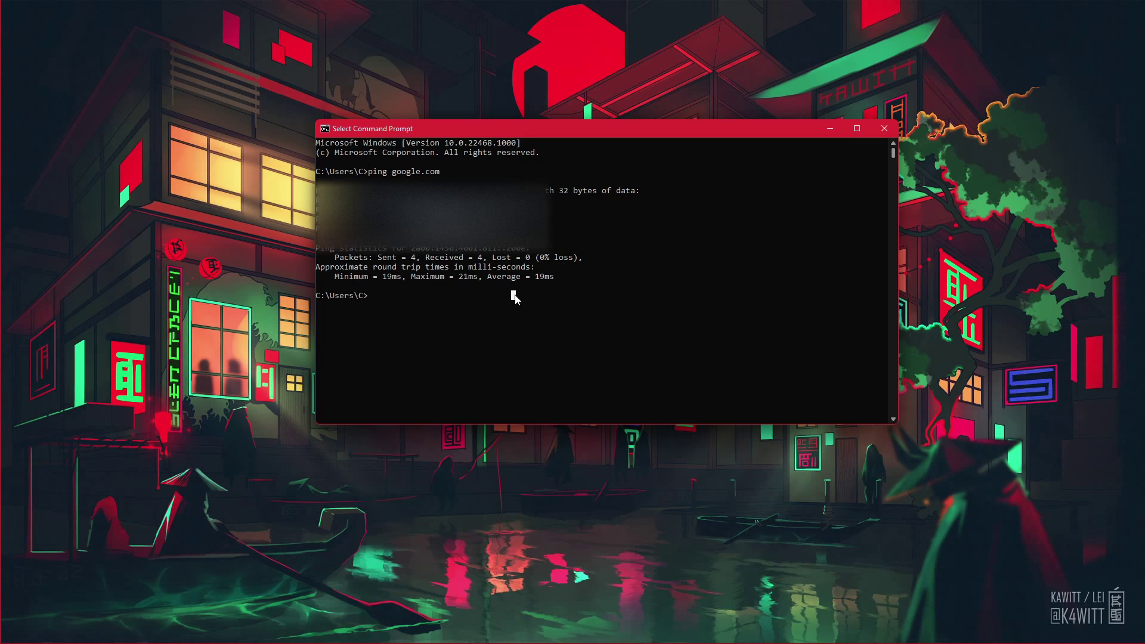
text(ipconfig /)
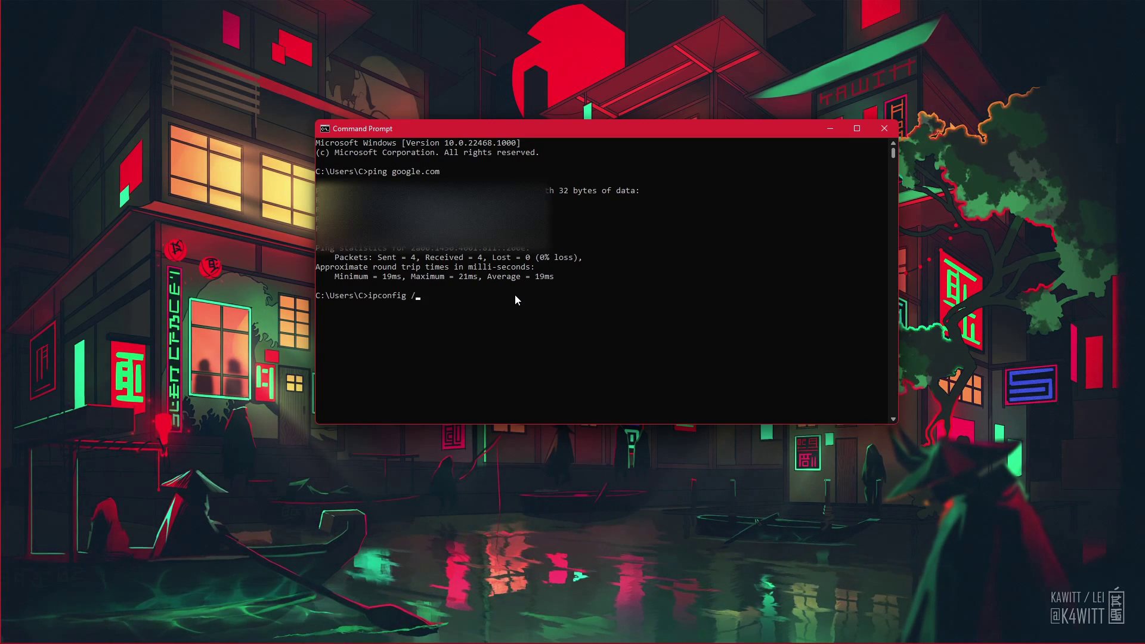
text(flush)
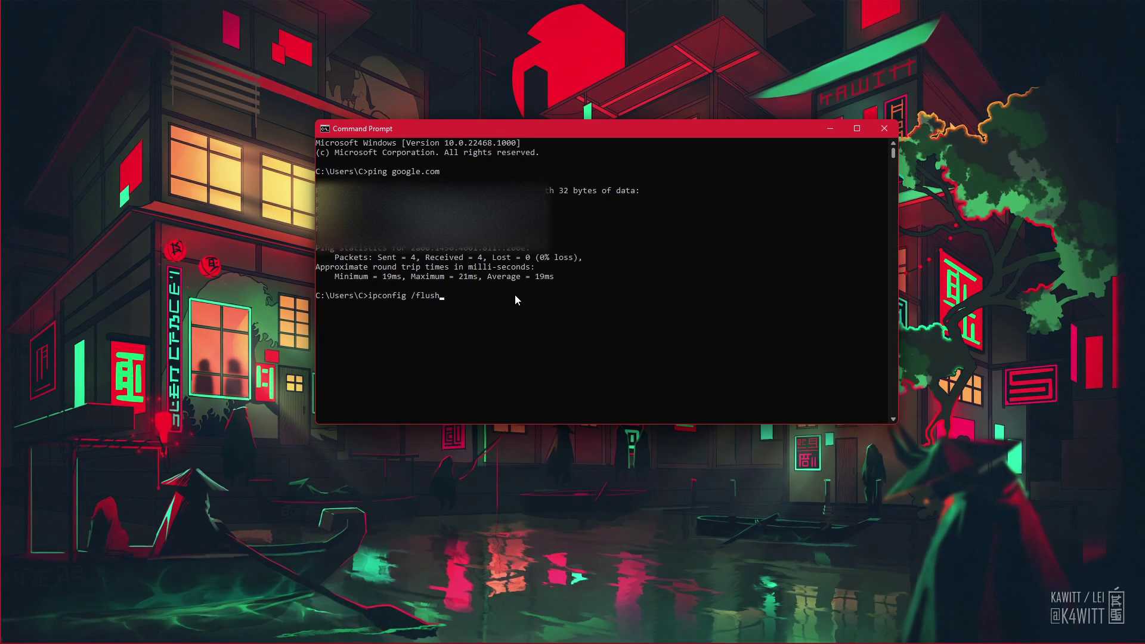
text(dns)
key(Return)
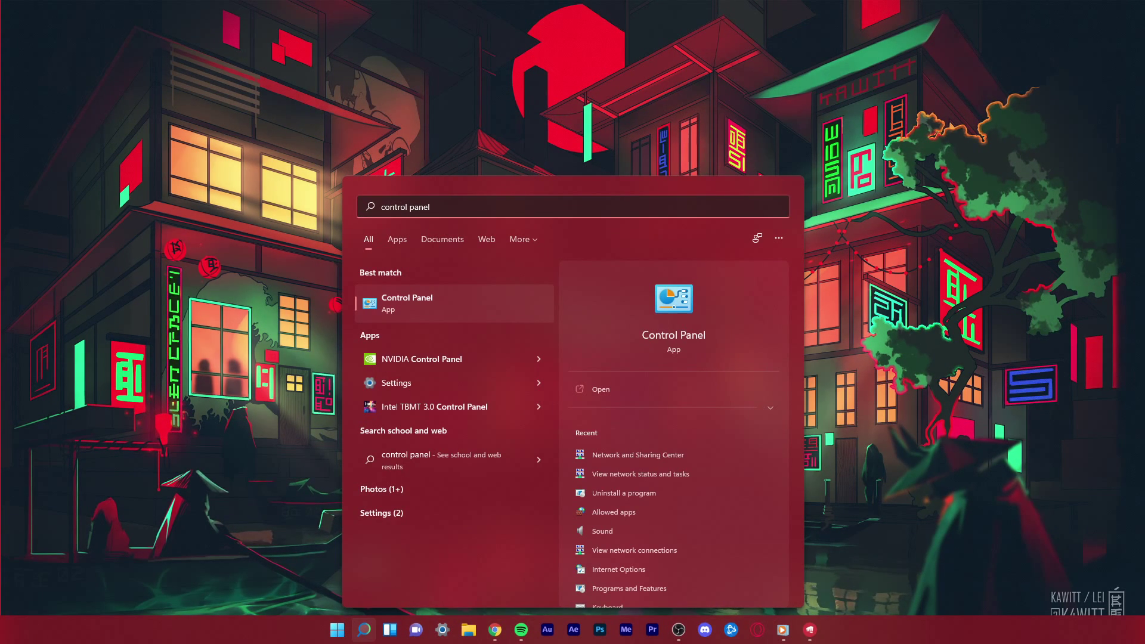
Show the Wi-Fi status from Network and Sharing Center, then close that window
key(Return)
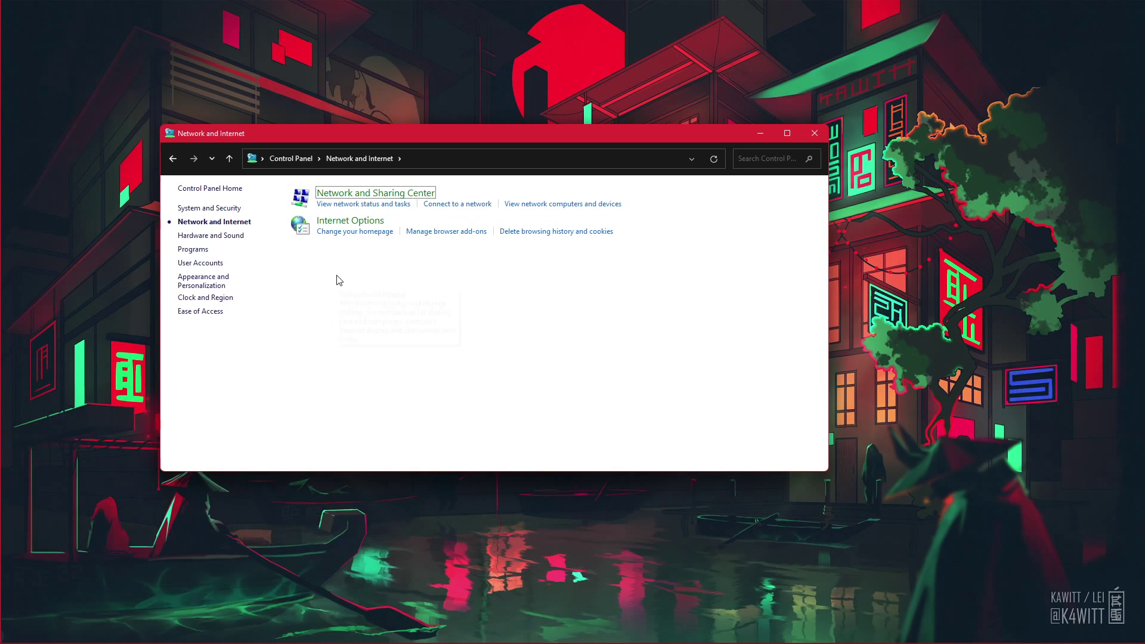
click(336, 195)
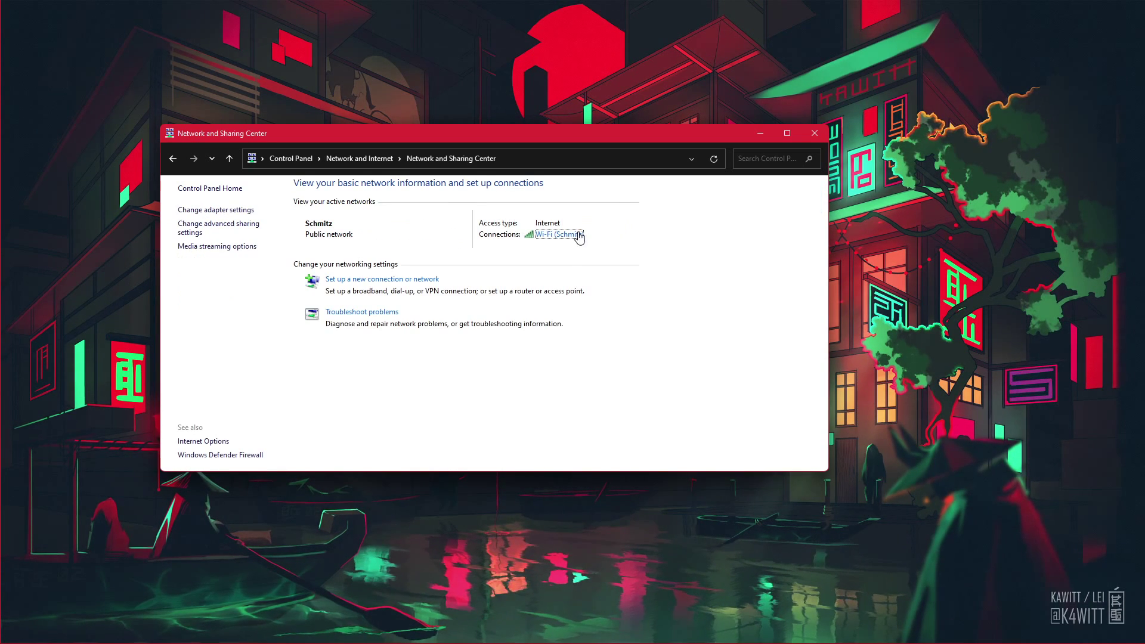
click(556, 236)
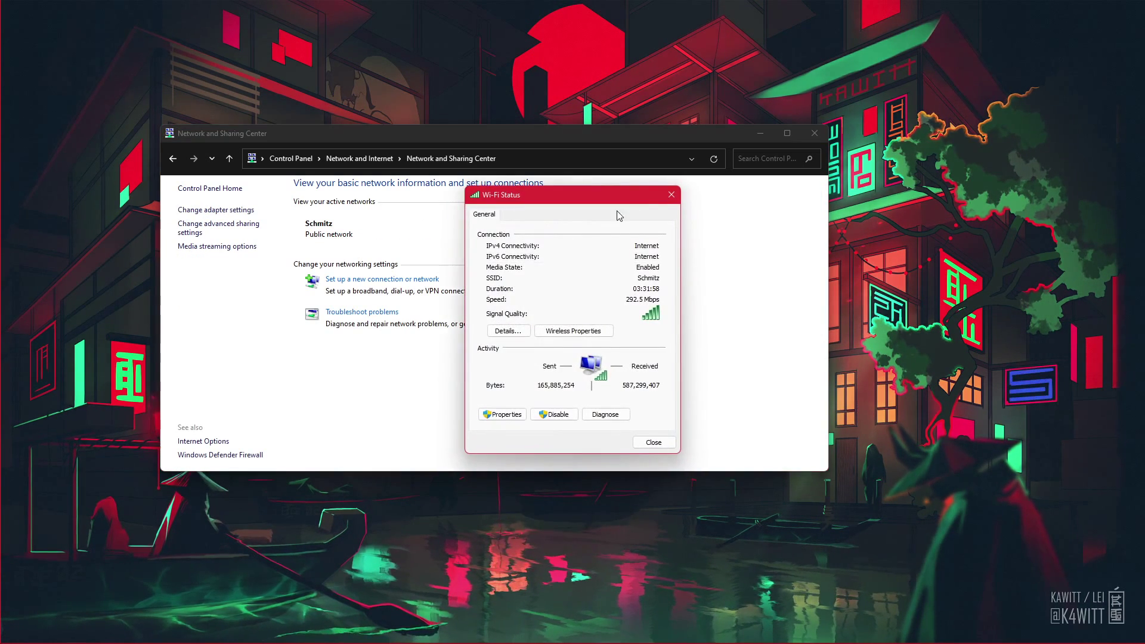
click(817, 142)
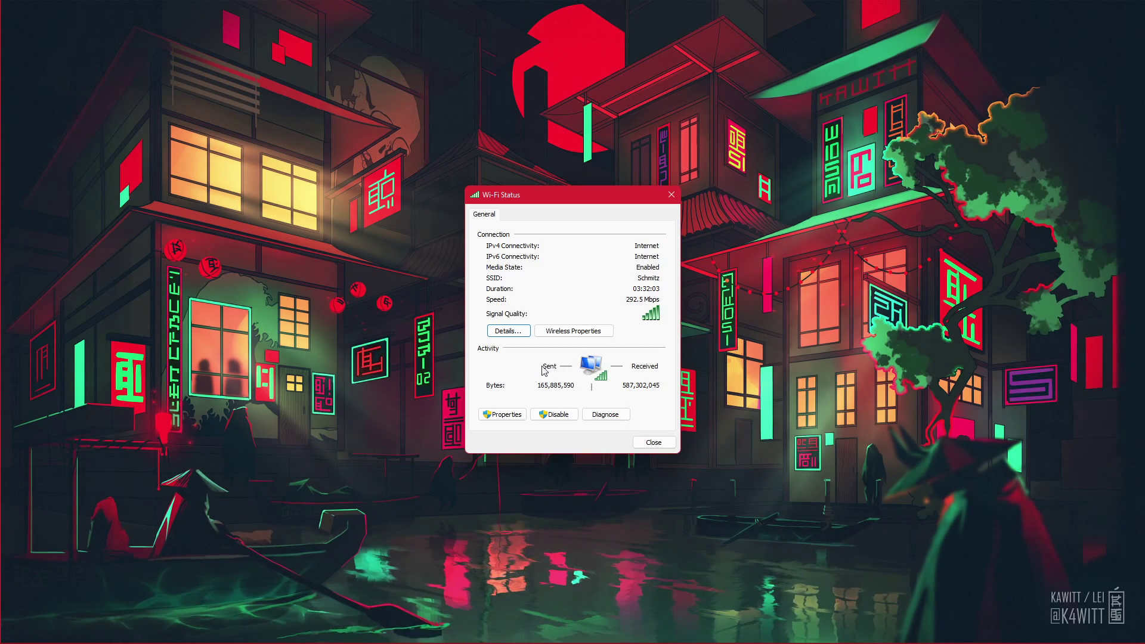
Set the Wi-Fi IPv4 DNS servers to 8.8.8.8 and 8.8.4.4 and save
click(616, 413)
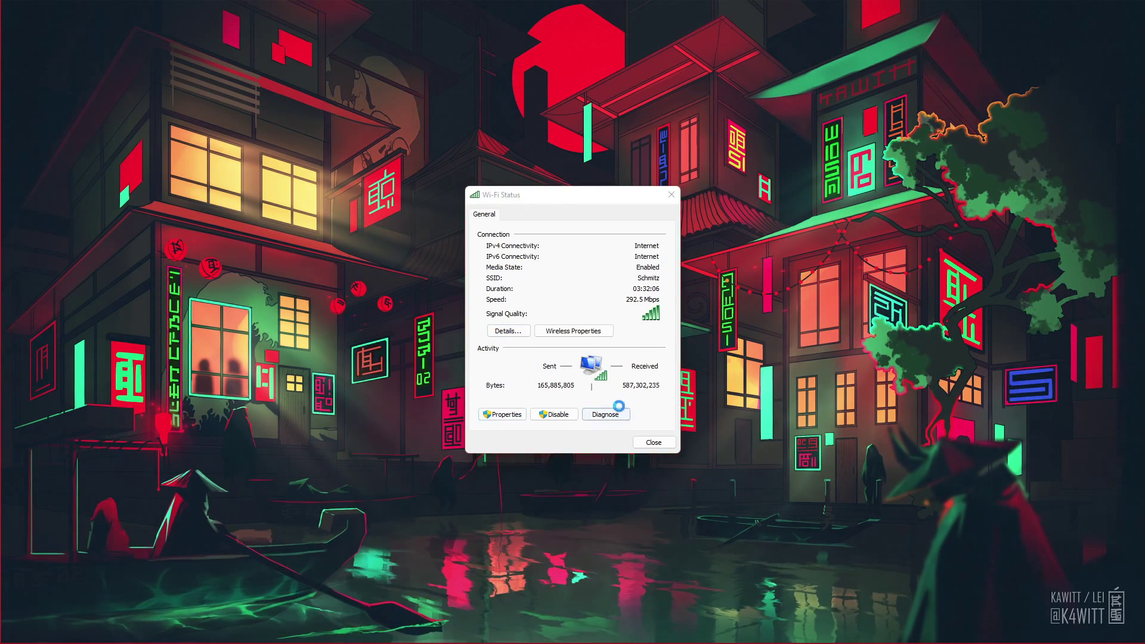
drag(569, 203, 785, 203)
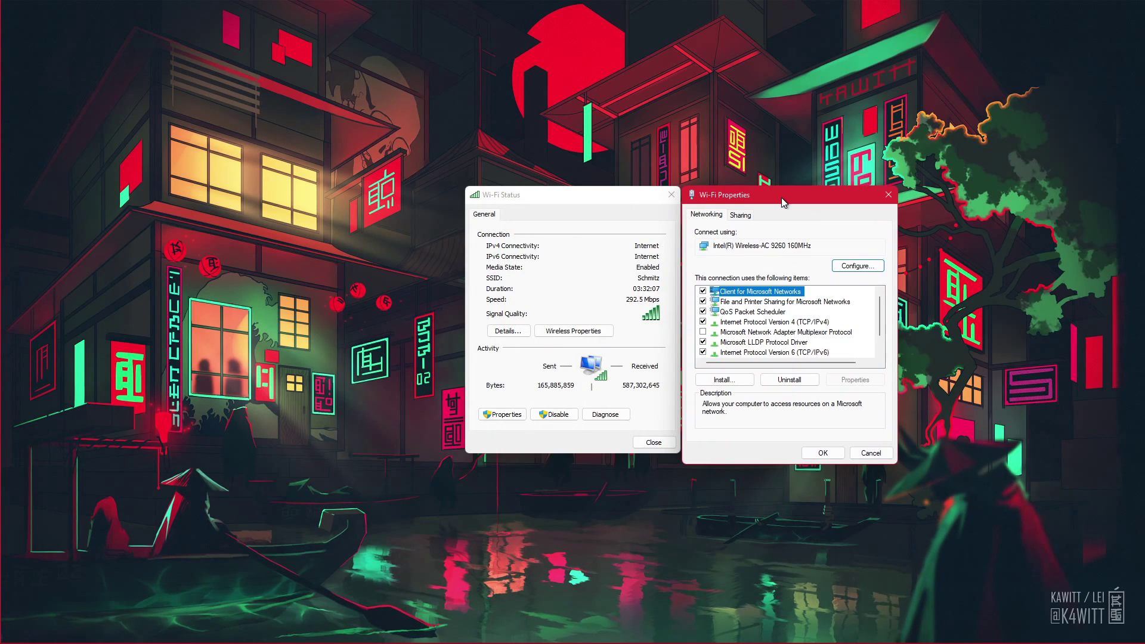
double_click(764, 322)
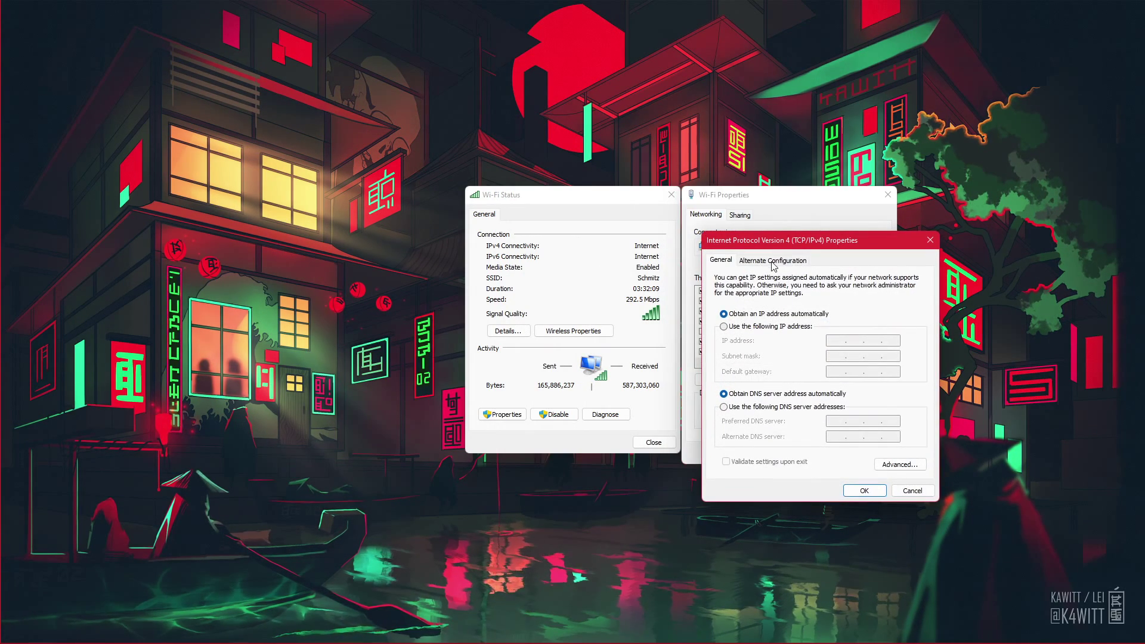
drag(773, 265, 521, 220)
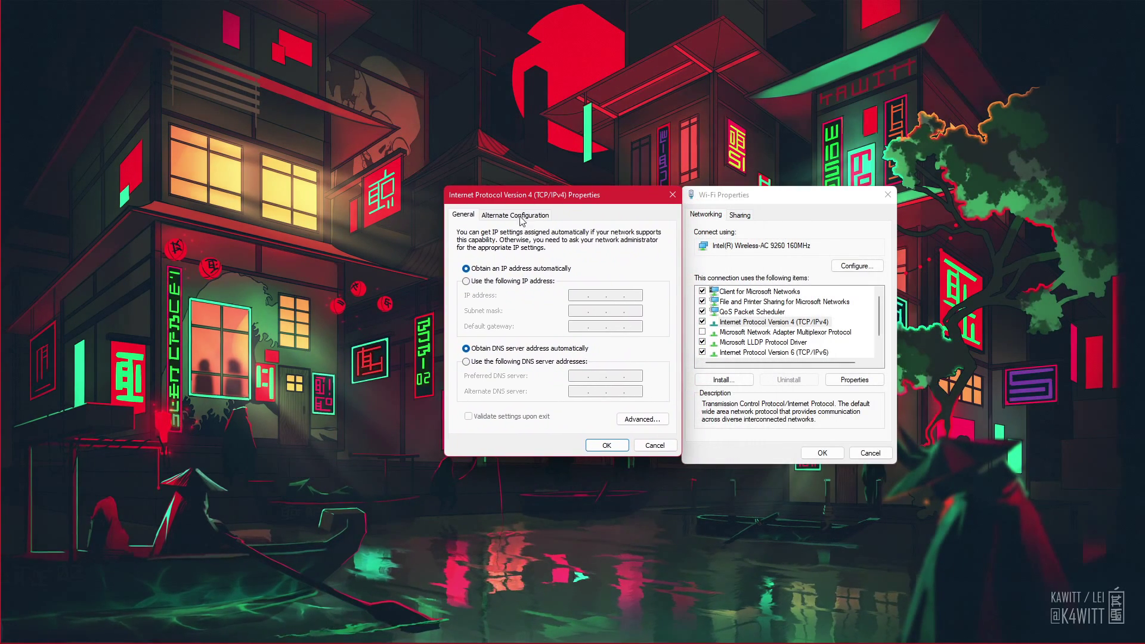
click(469, 362)
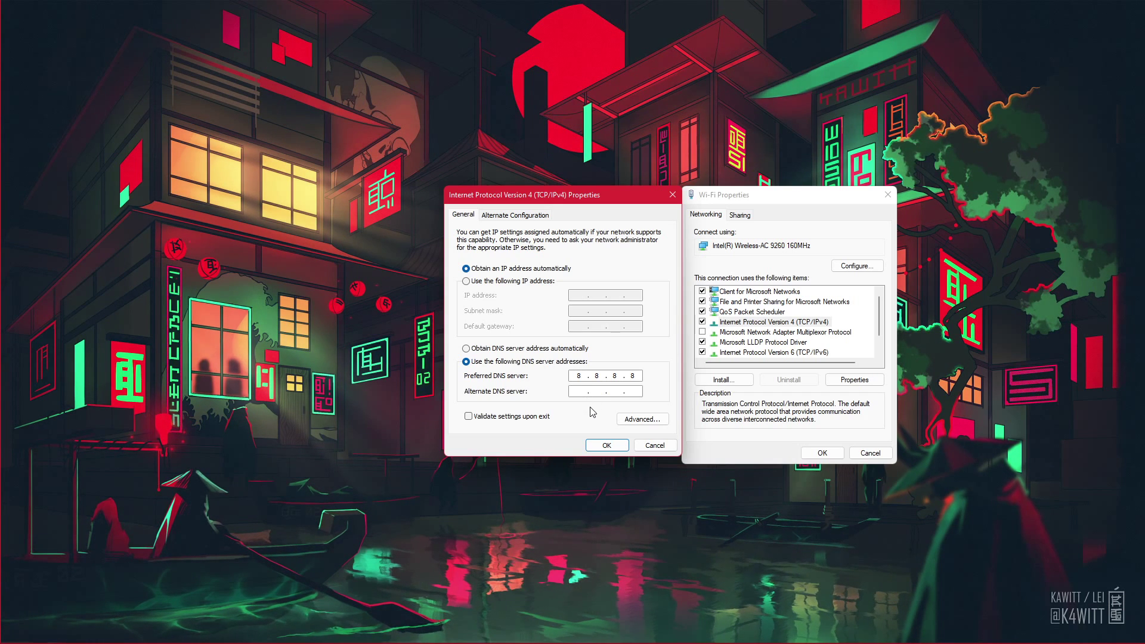
text(.4)
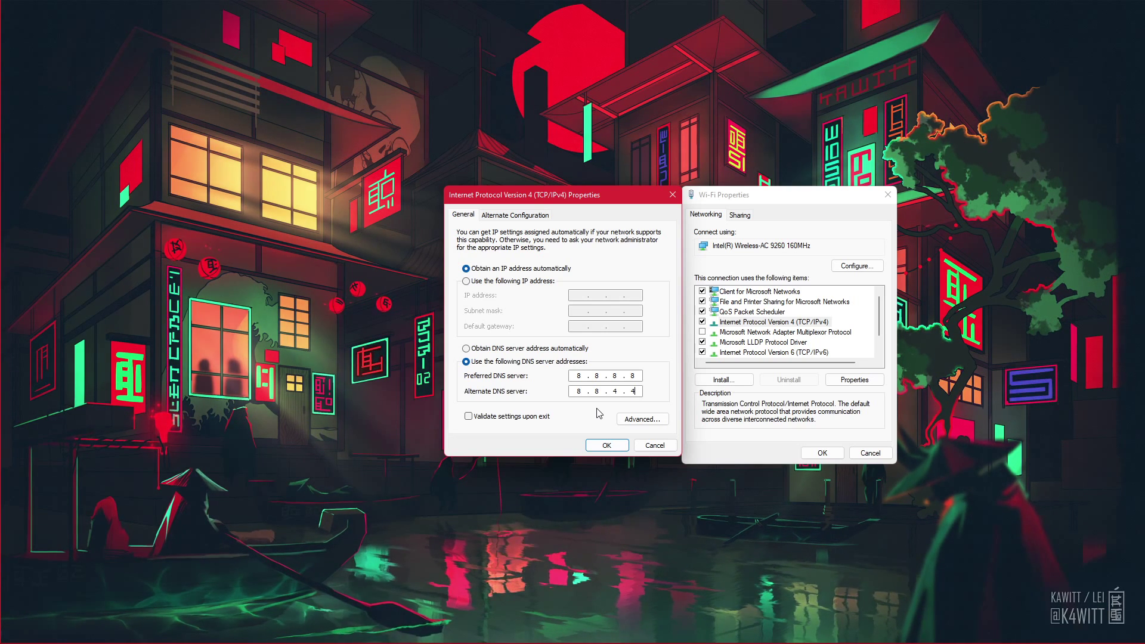
click(596, 446)
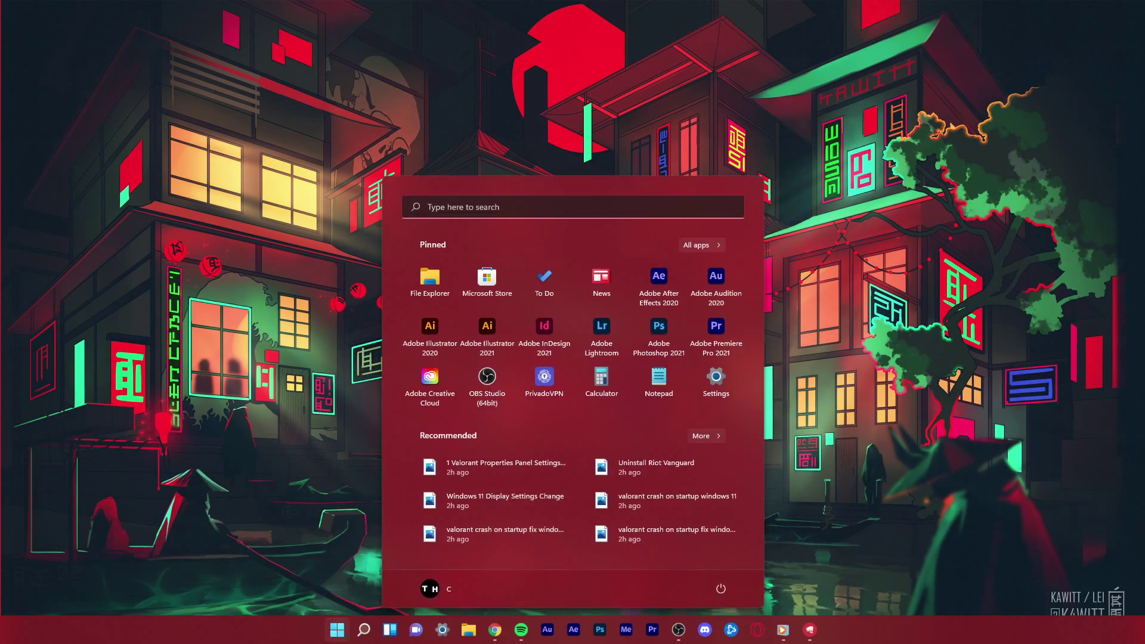
Open Device Manager and run an automatic driver update for the Intel Ethernet adapter
text(device manager)
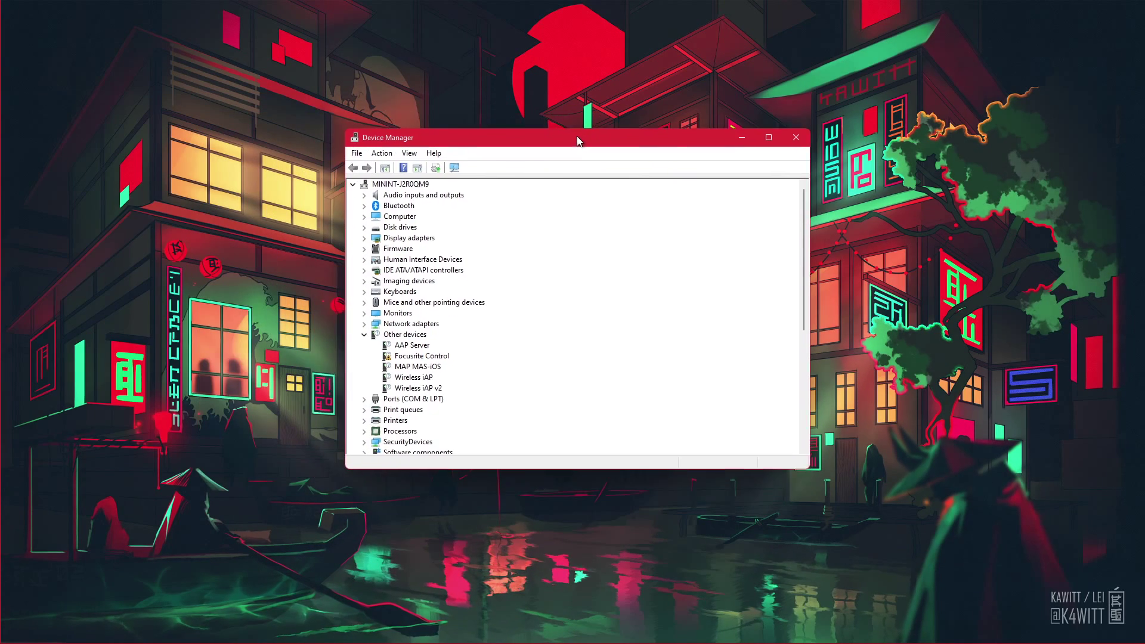
click(360, 326)
click(360, 315)
click(450, 327)
right_click(450, 327)
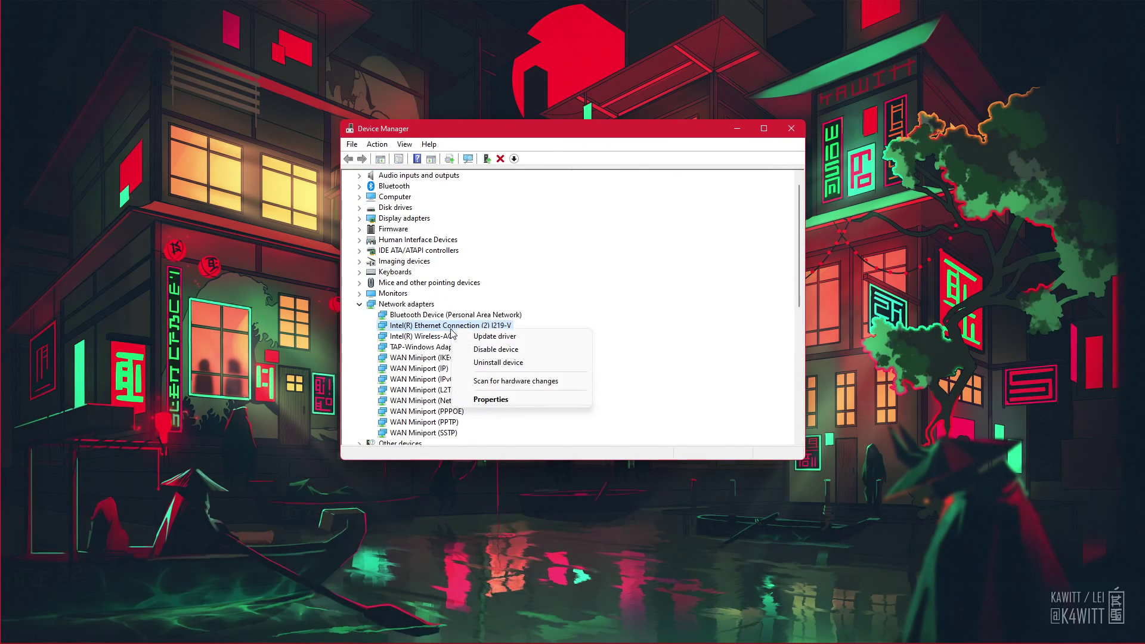
click(493, 337)
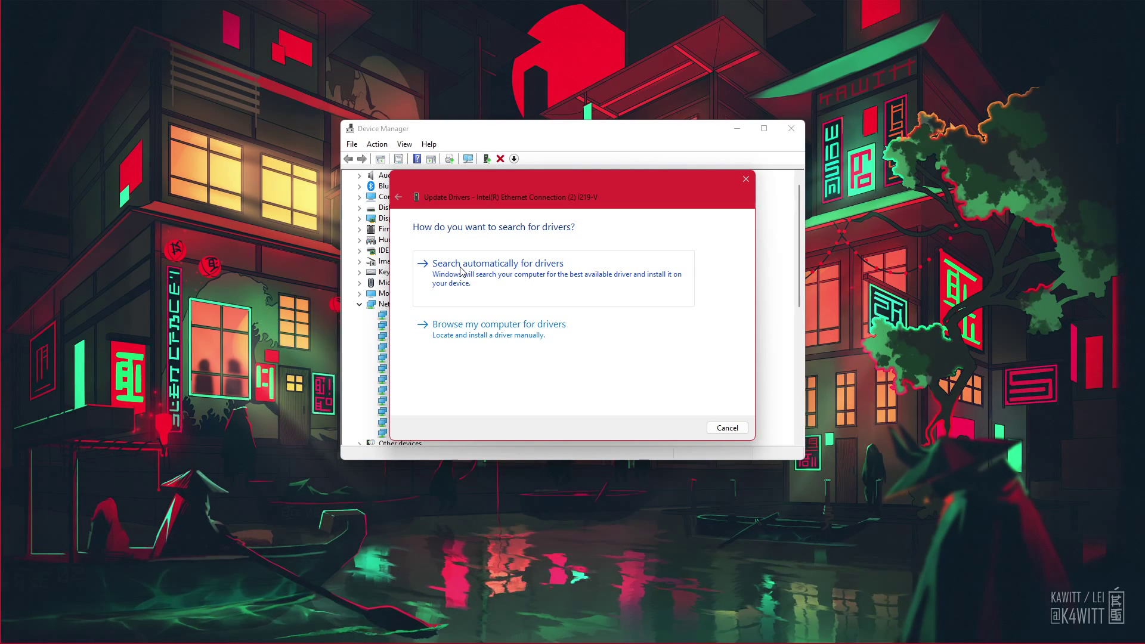
click(745, 179)
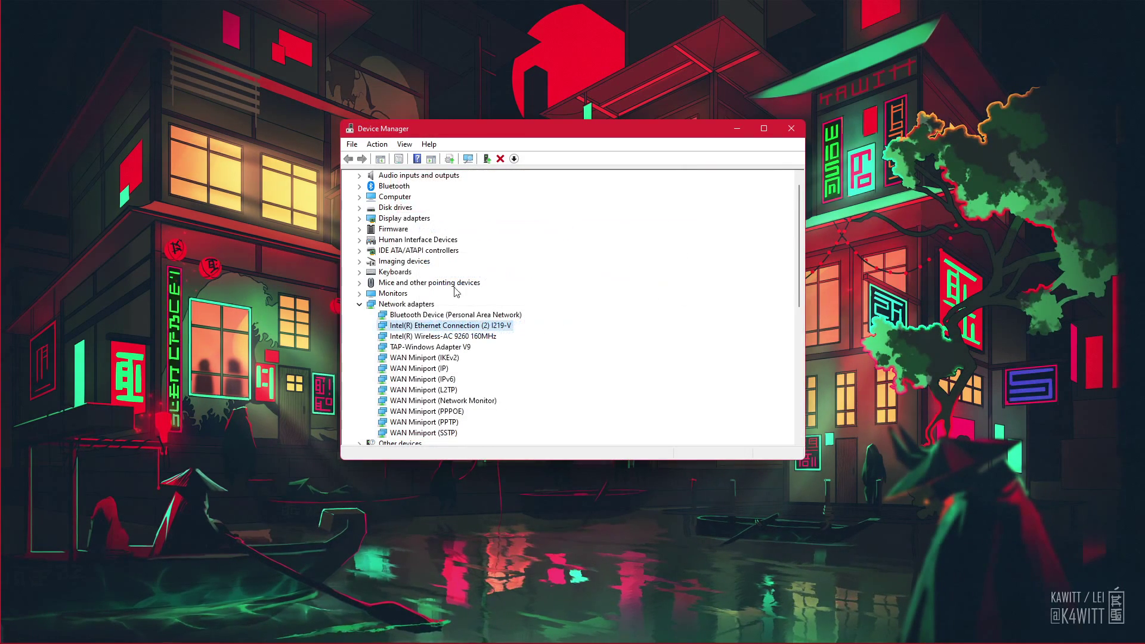
Run an automatic driver update for the Intel Wireless-AC 9260 adapter
right_click(414, 337)
click(427, 342)
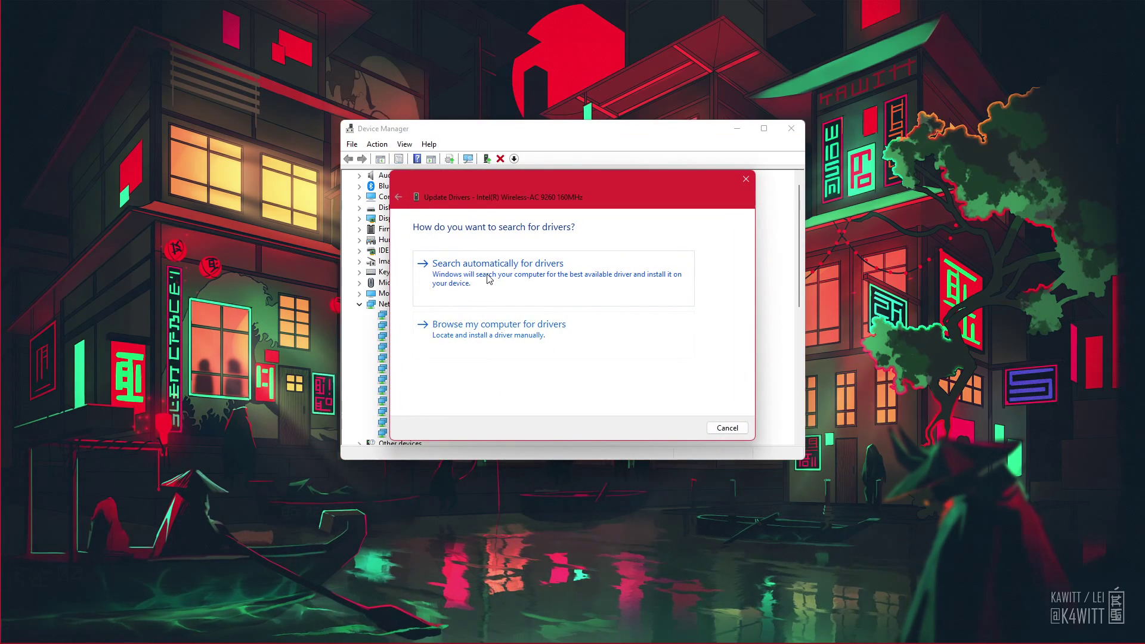
click(746, 179)
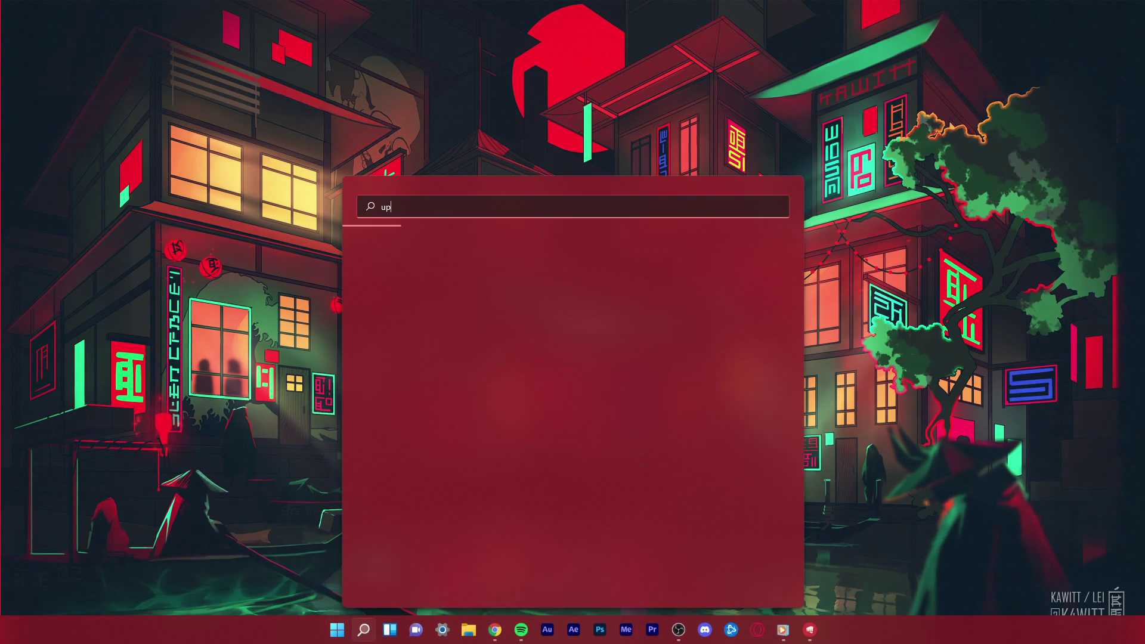
Open Windows Update settings from search and check for updates
key(Return)
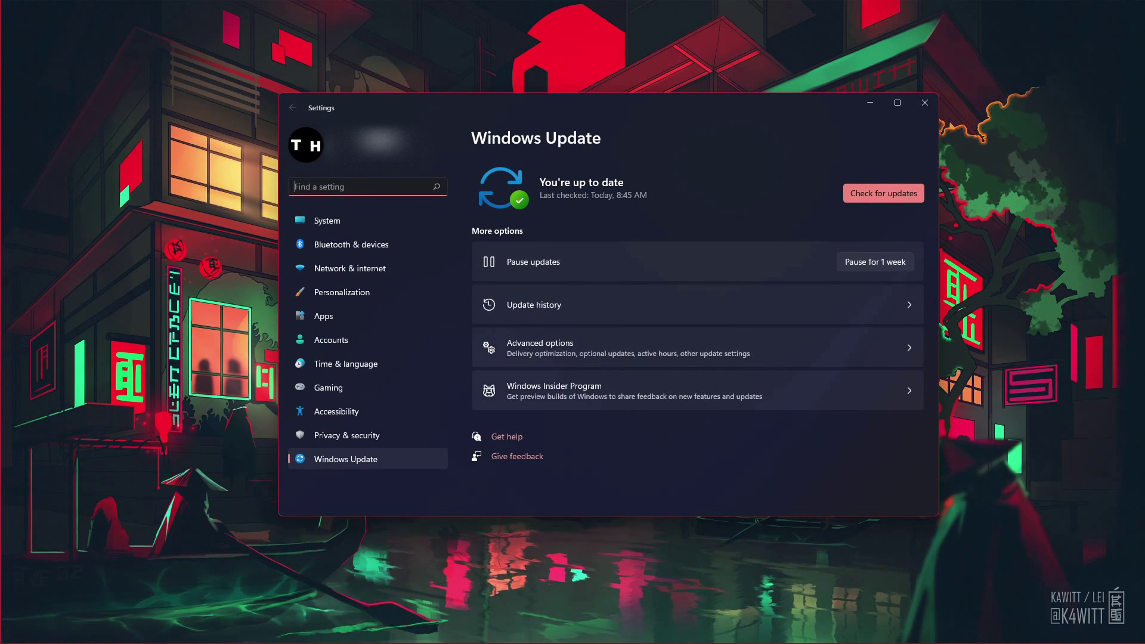
click(859, 195)
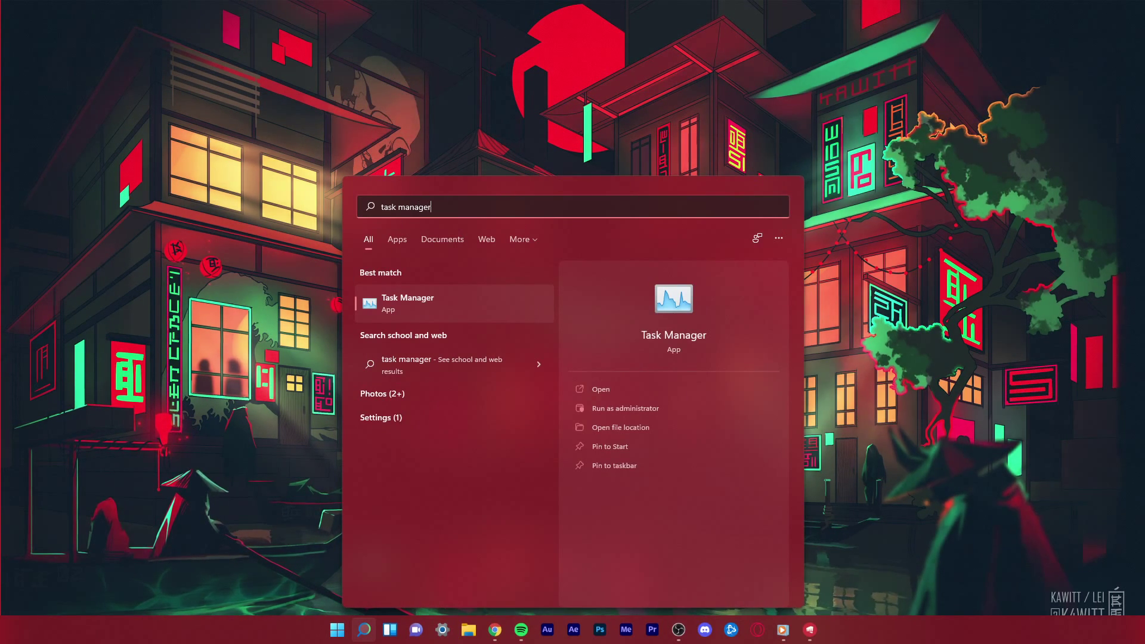
Open Task Manager and review OBS Studio, Discord and Steam Client WebHelper processes without ending them
key(Return)
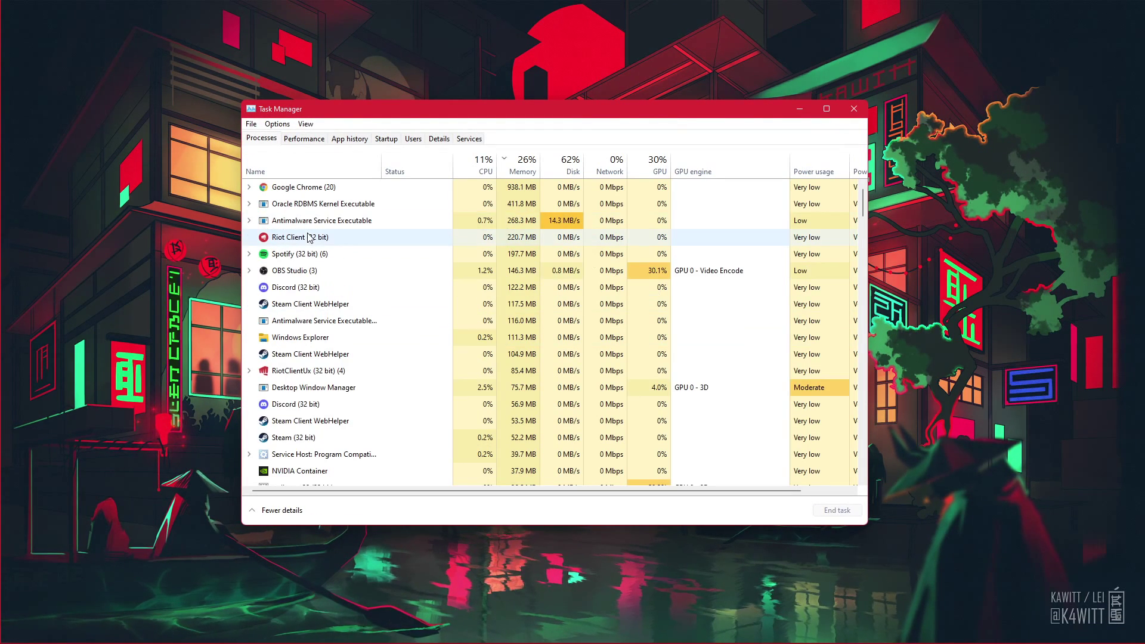
click(307, 237)
right_click(368, 273)
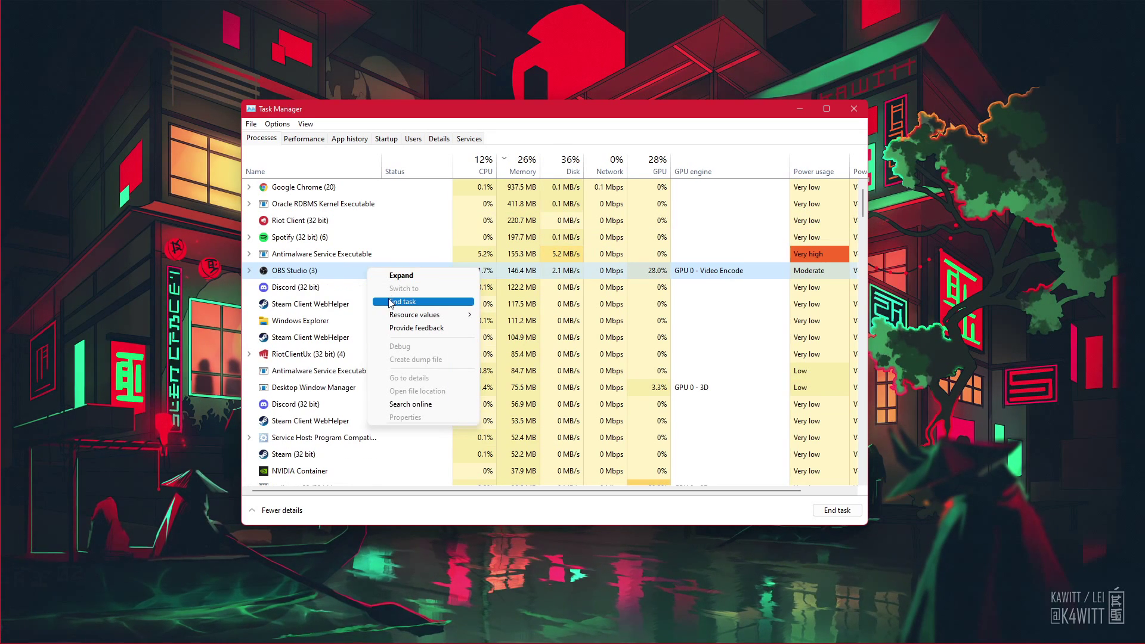
key(Escape)
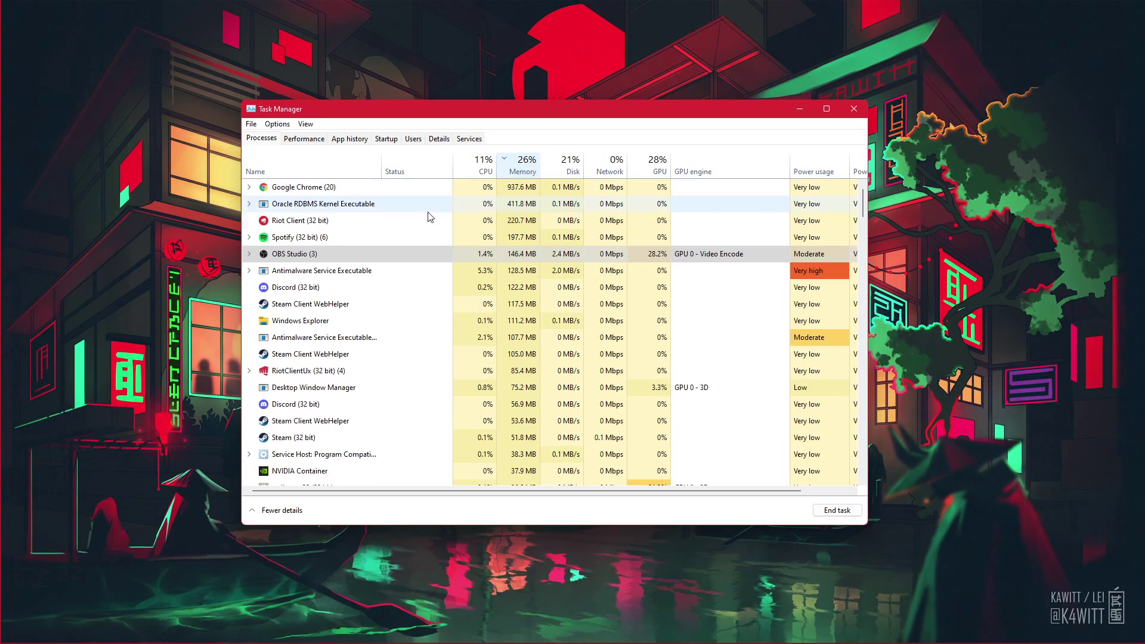
click(406, 286)
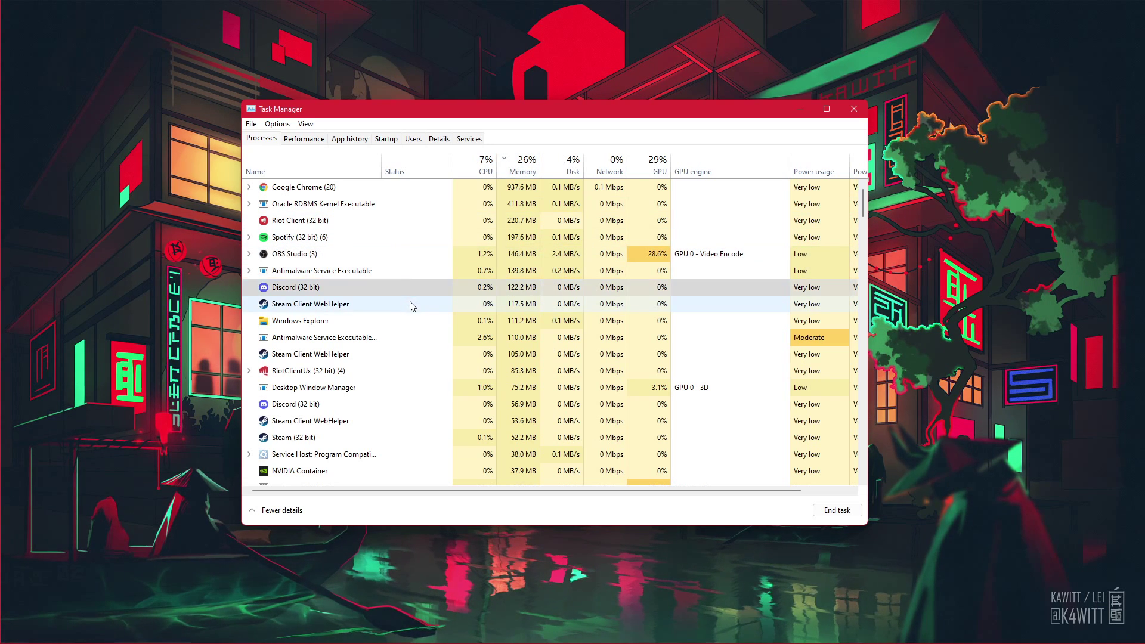
right_click(410, 306)
key(Escape)
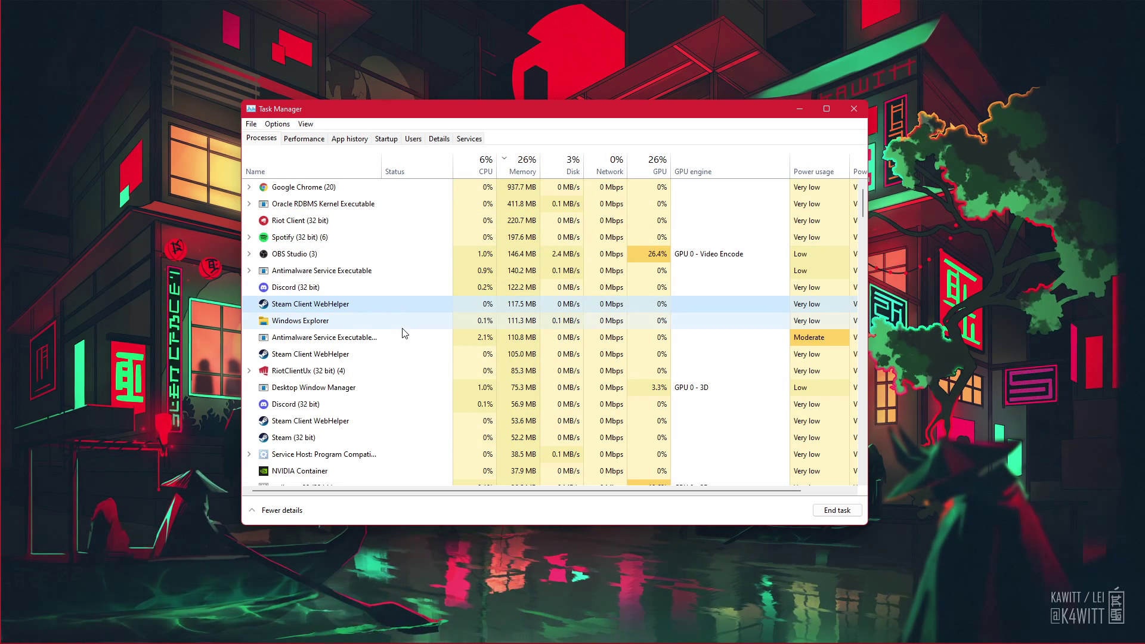
key(Down)
key(Down)
key(Down)
key(Down)
key(Down)
key(Down)
key(Down)
key(Down)
key(Down)
key(Down)
key(Down)
key(Down)
key(Down)
key(Down)
key(Down)
key(Down)
key(Down)
key(Down)
key(Down)
key(Down)
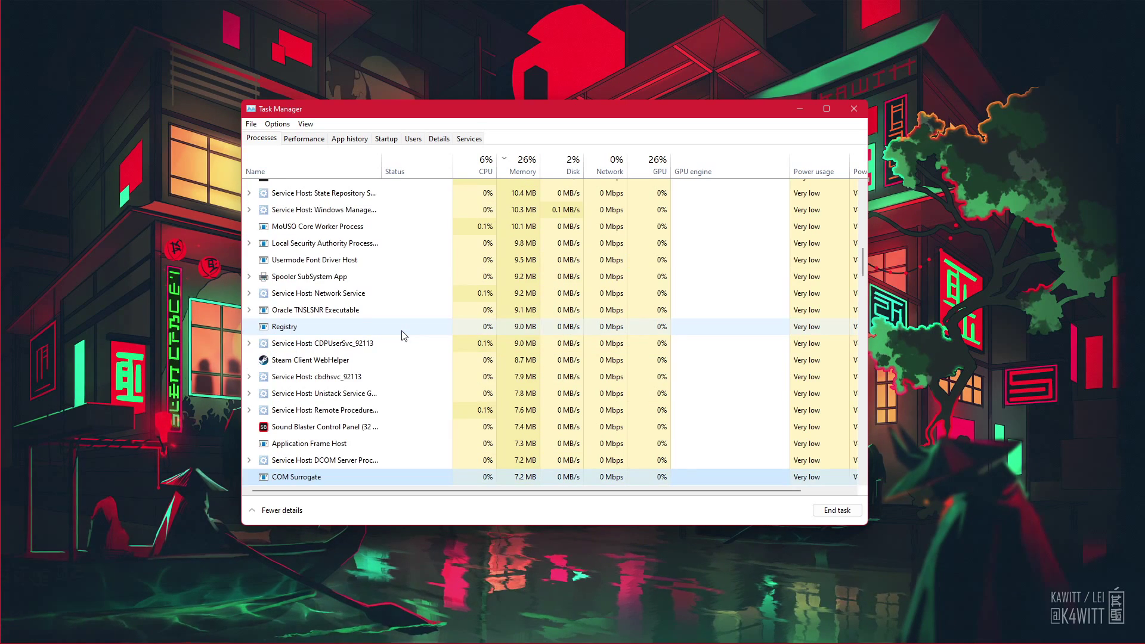
key(Down)
key(Down)
key(Down)
key(Down)
key(Down)
key(Down)
key(Down)
key(Down)
key(Down)
key(Down)
key(Down)
key(Down)
key(Down)
key(Down)
key(Down)
key(Down)
key(Down)
key(Down)
key(Down)
key(Down)
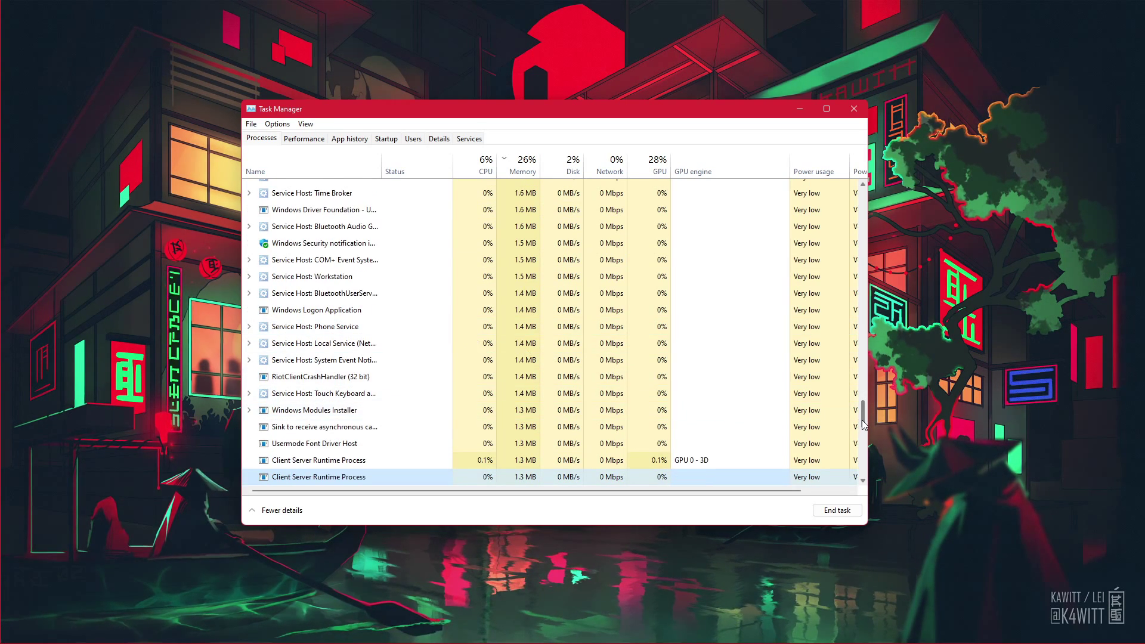
drag(863, 415, 865, 194)
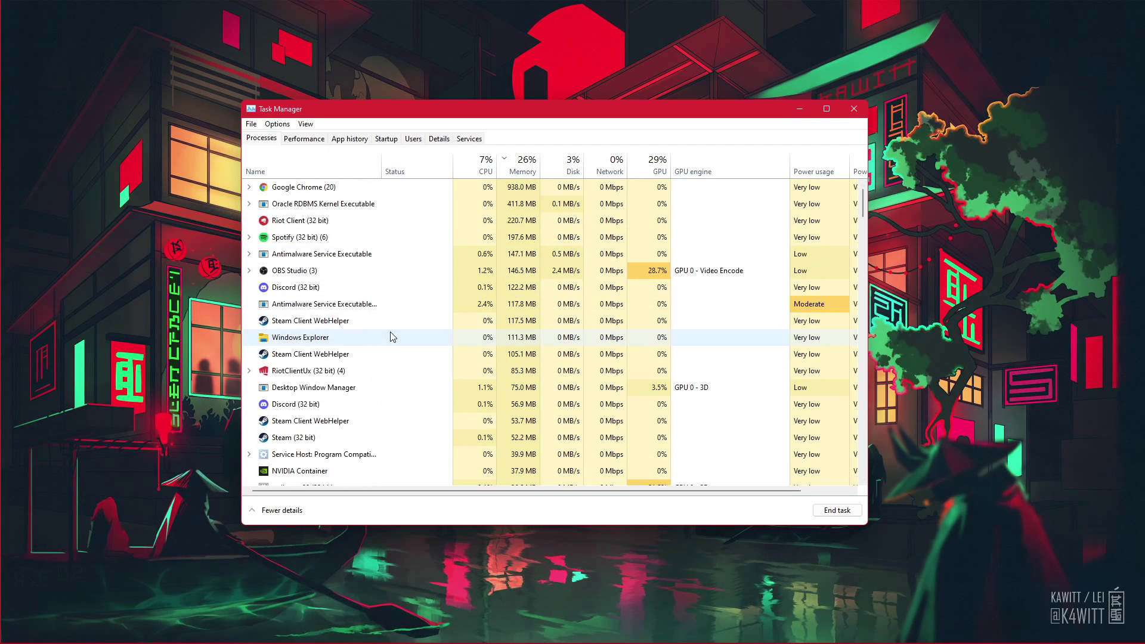